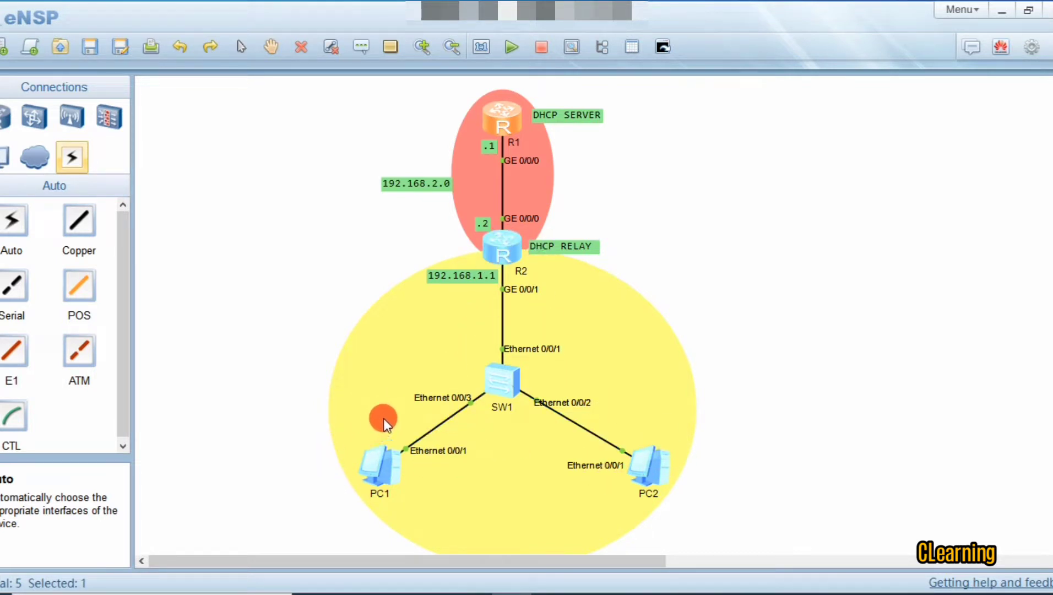
Open the console of router R1 and move it beside the topology so the network diagram stays readable
click(617, 157)
double_click(512, 118)
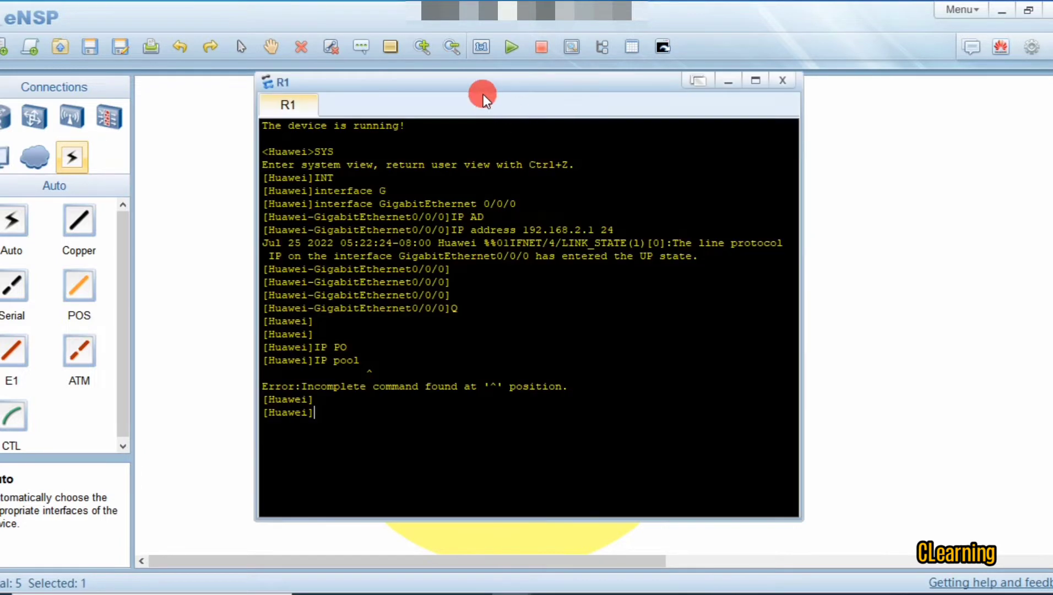
drag(482, 93, 909, 96)
right_click(878, 331)
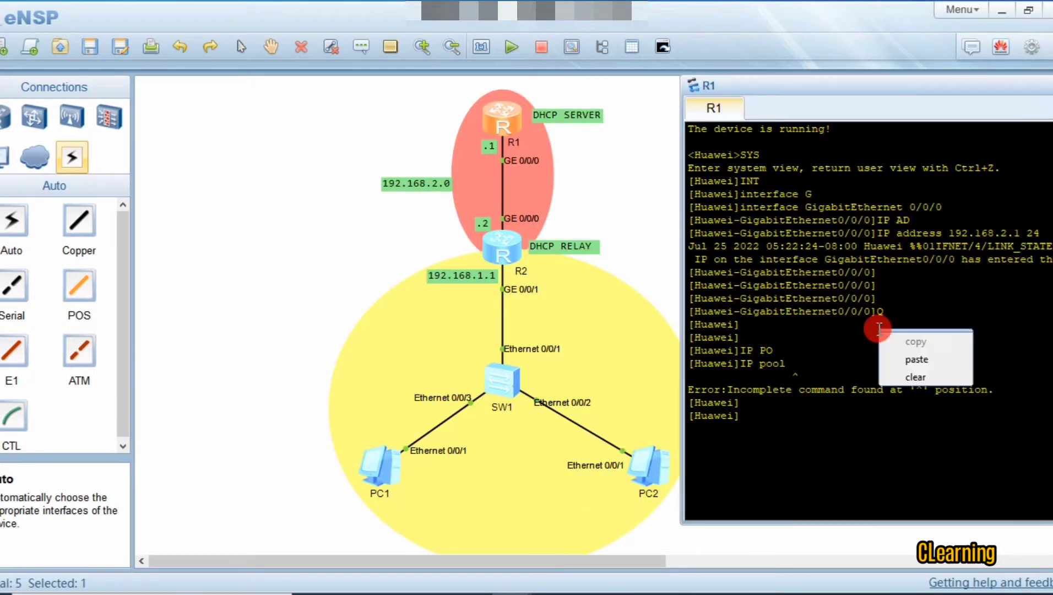
key(Return)
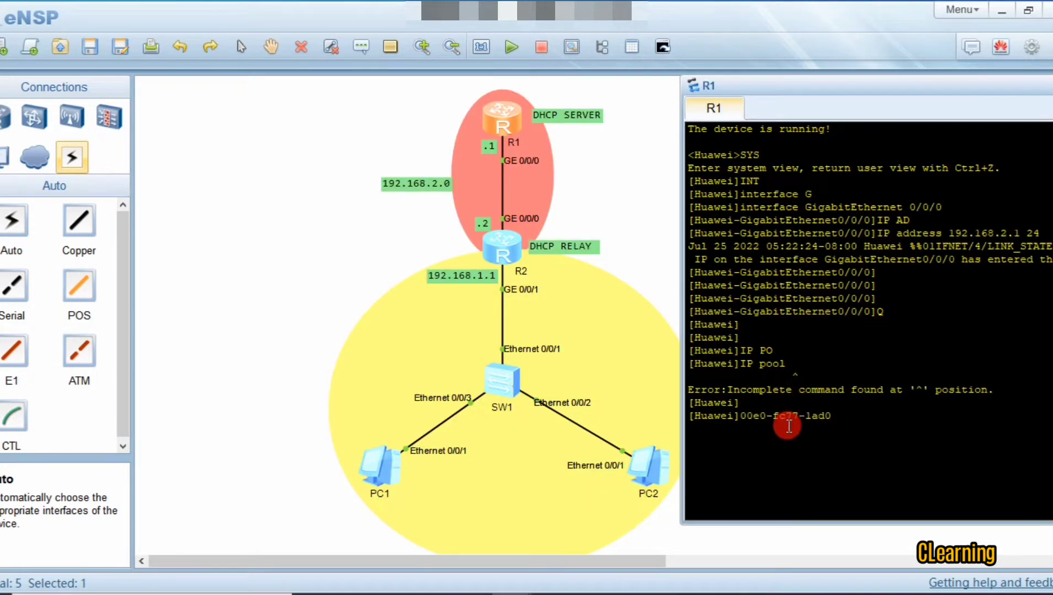
key(BackSpace)
key(BackSpace)
key(BackSpace)
key(BackSpace)
key(BackSpace)
key(BackSpace)
key(BackSpace)
key(BackSpace)
key(BackSpace)
key(BackSpace)
Create an IP address pool named xyz on R1 with the ip pool command
text(ool)
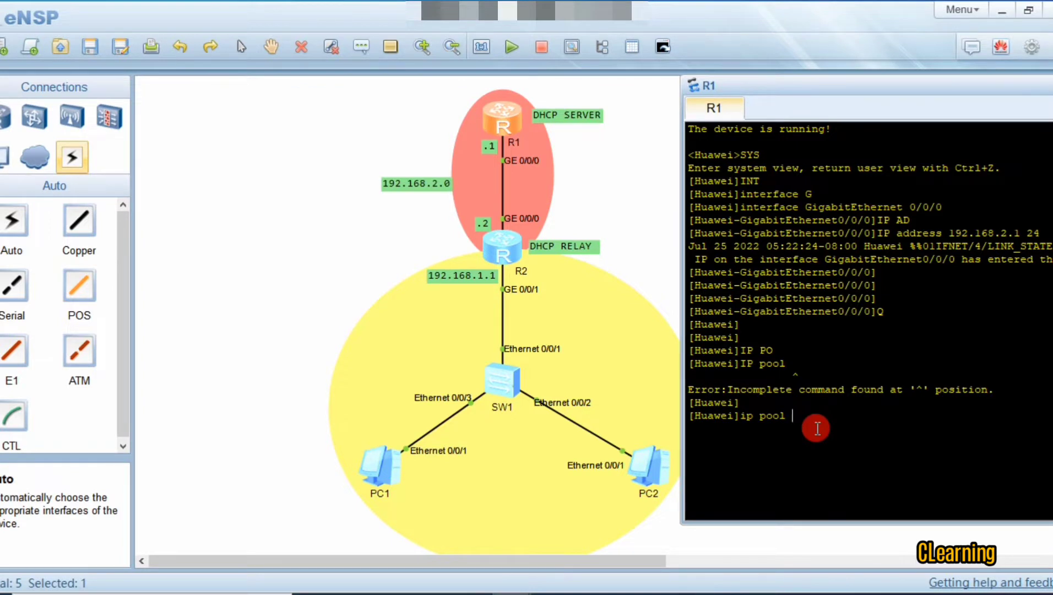
text(xyz)
key(Return)
key(Return)
key(Return)
key(Return)
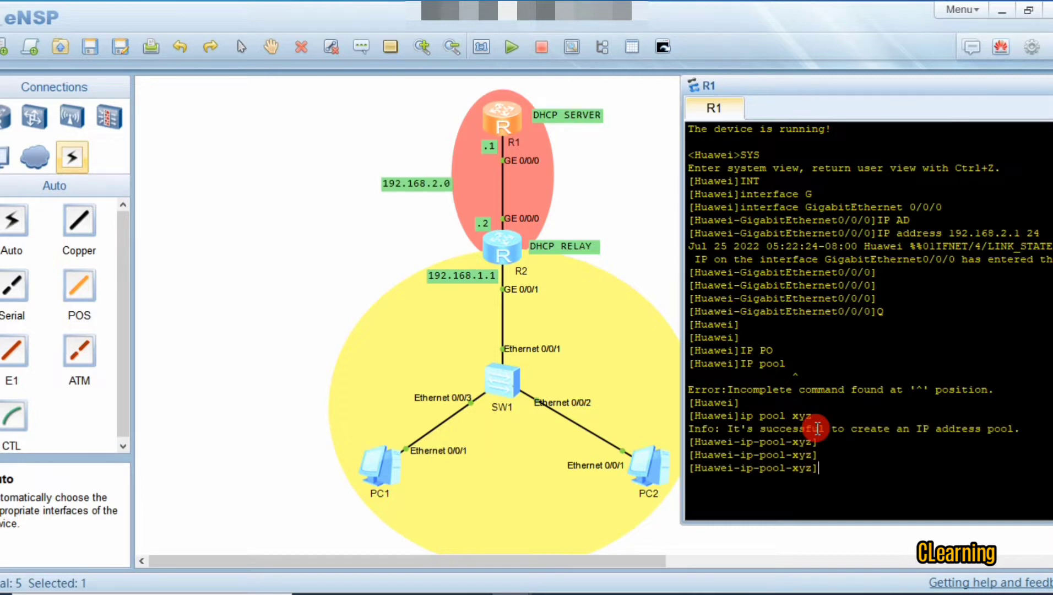
Reposition the R1 console, clear its screen output and bring up a fresh pool xyz prompt
drag(813, 75, 791, 44)
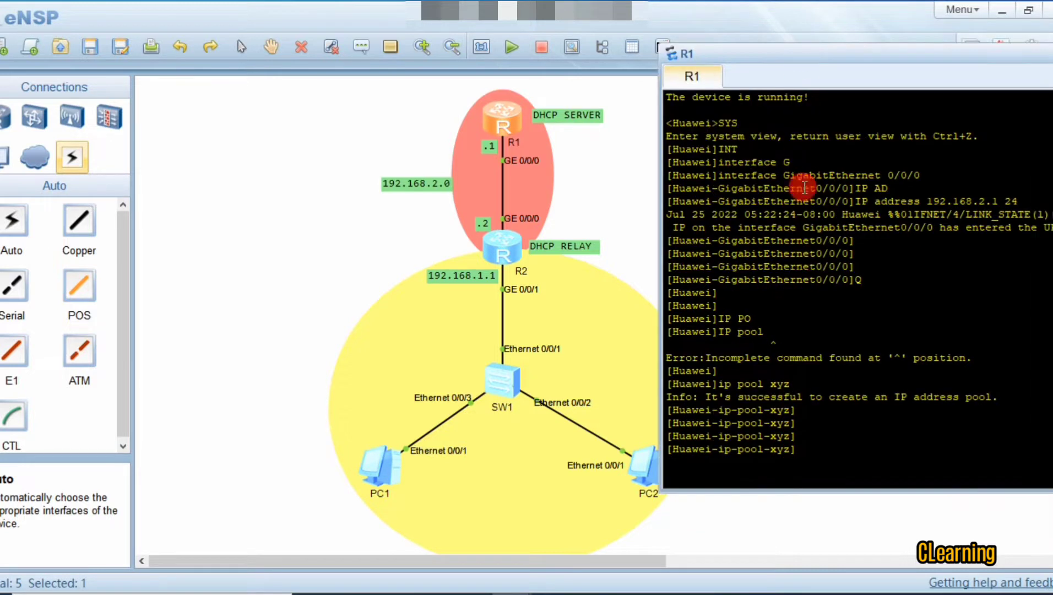
right_click(814, 264)
click(851, 289)
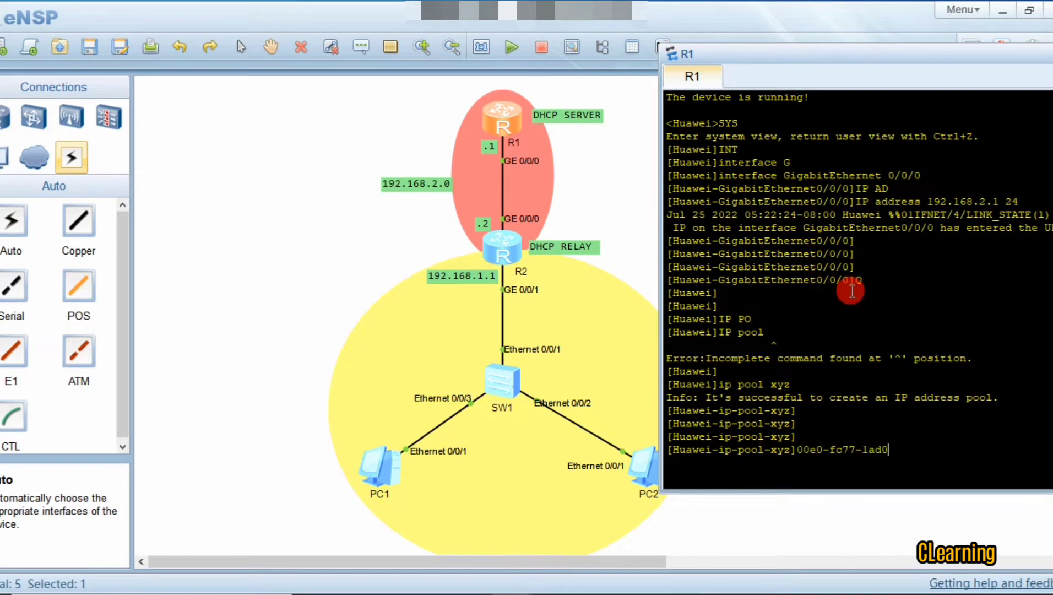
right_click(834, 275)
click(873, 326)
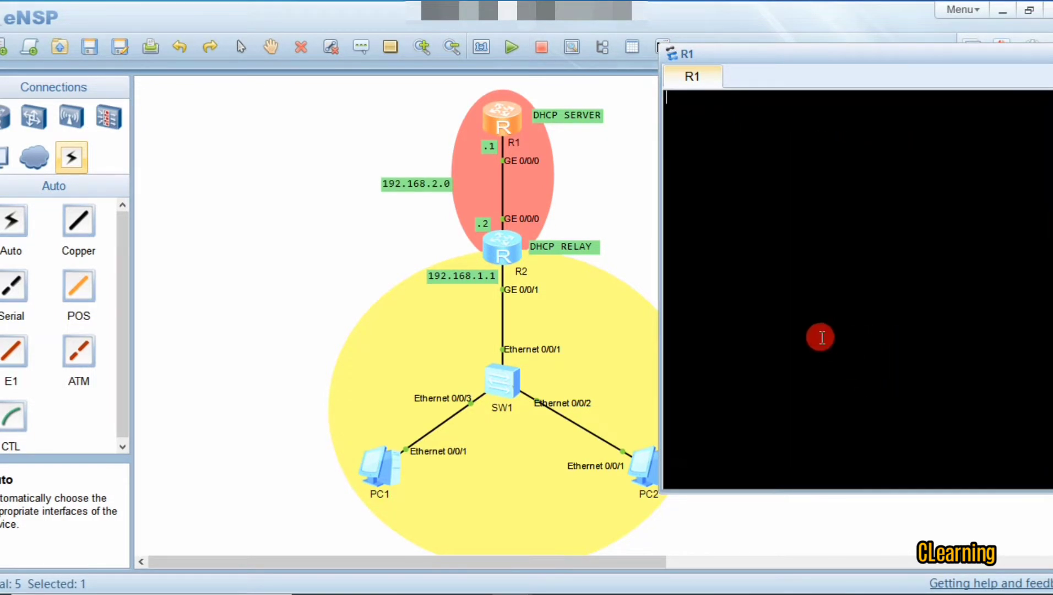
key(Return)
key(Return)
key(Return)
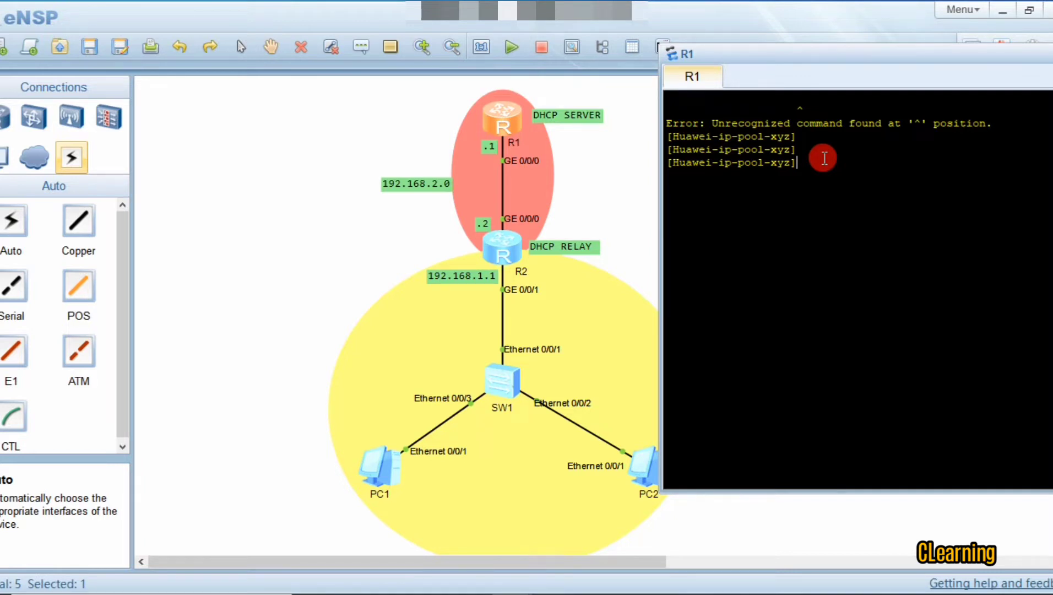
Define the xyz pool's network as 192.168.1.0 with mask 255.255.255.0
text(net)
key(Tab)
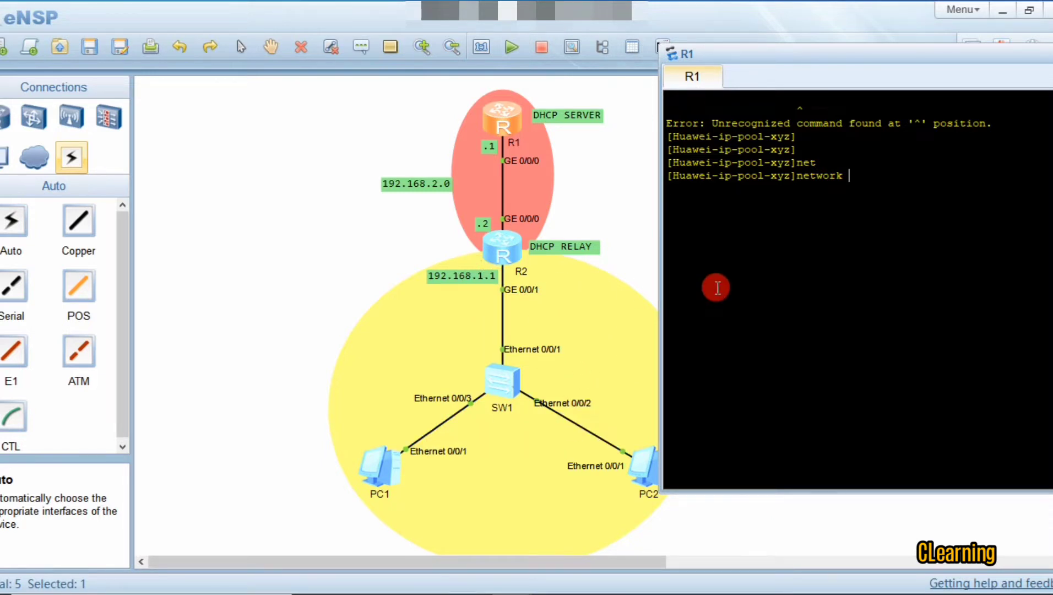
text(192.168.1.0 ma)
key(Tab)
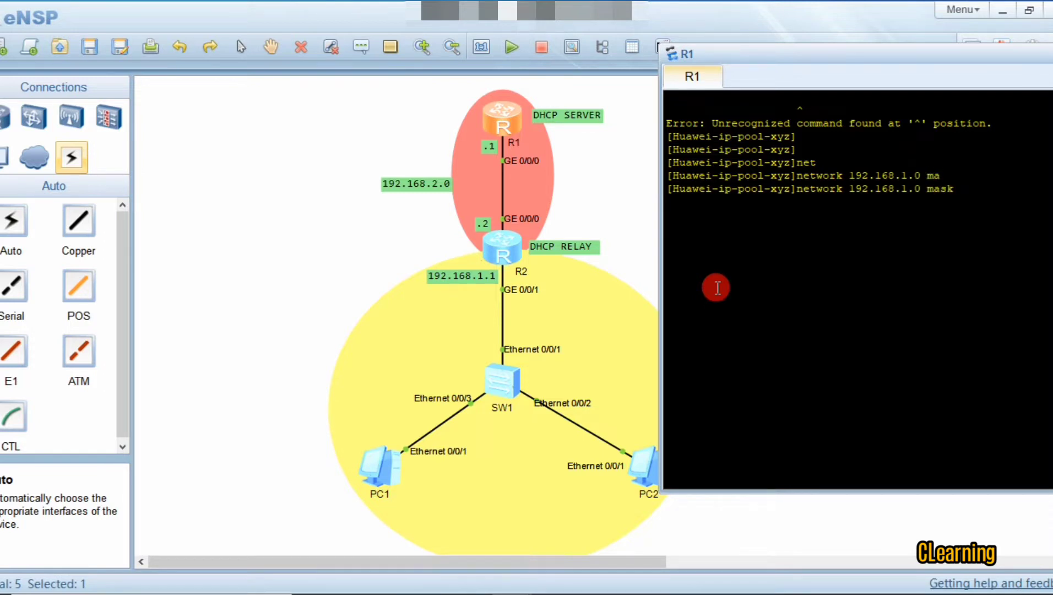
text(255.255.255.0)
key(Return)
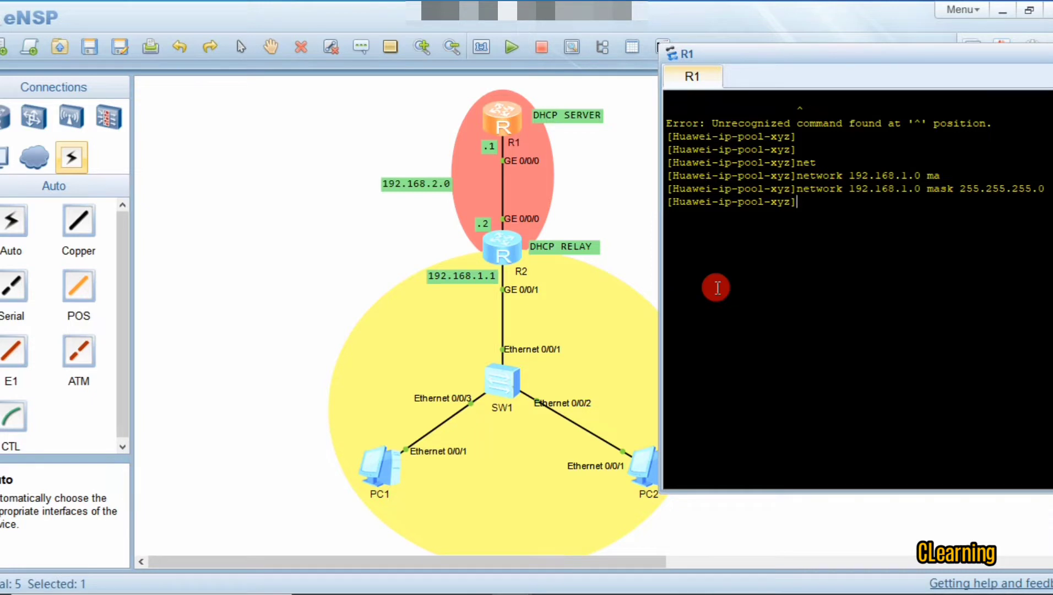
Set the xyz pool's gateway list to 192.168.1.1
text(ga)
key(Tab)
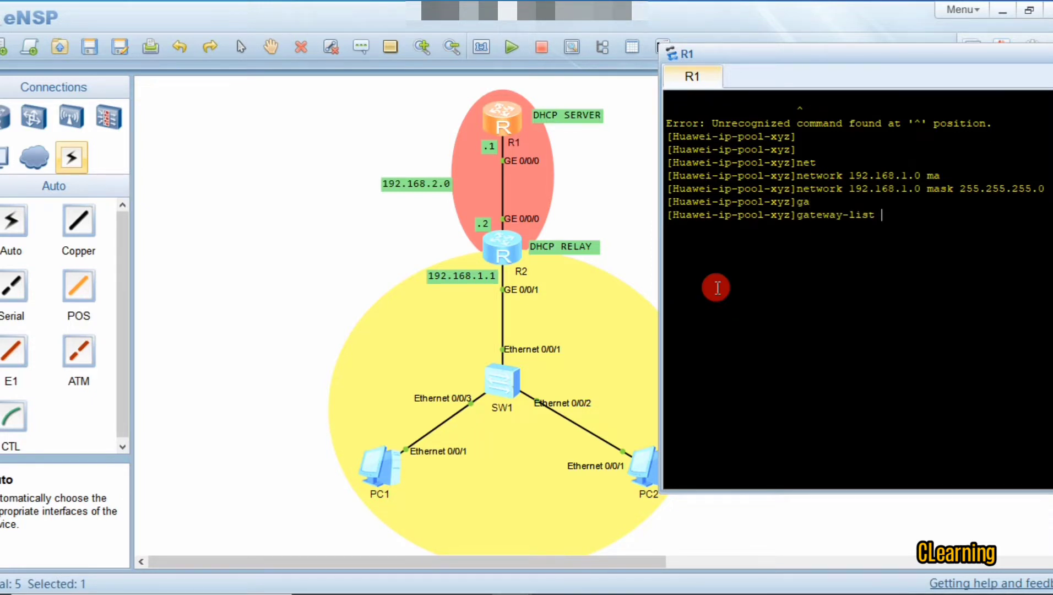
text(192.168.1.1)
key(Return)
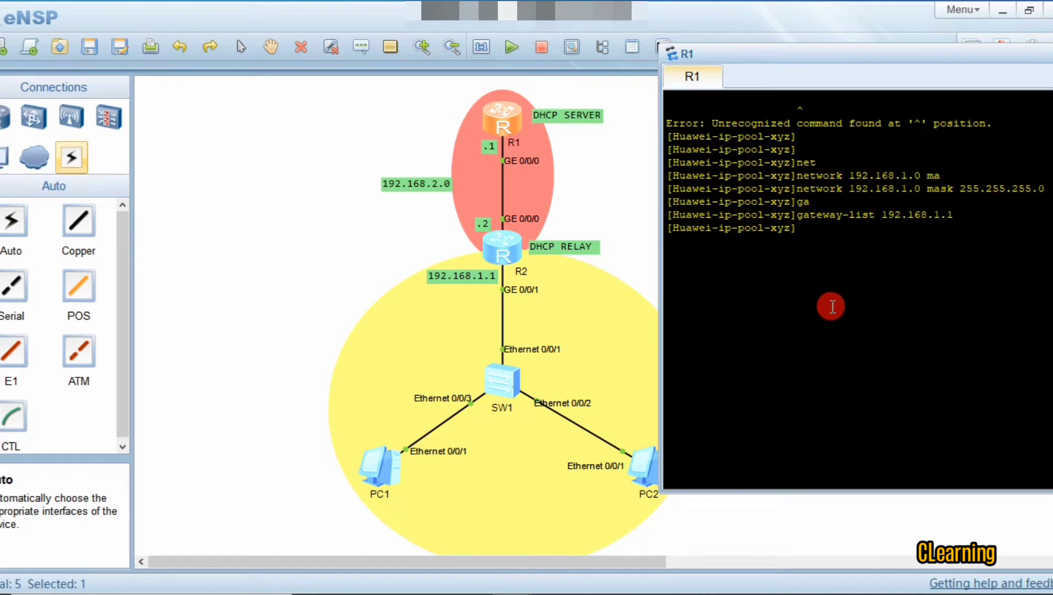
Set the xyz pool's DNS list to 8.8.8.8 and return to the system view
text(dns)
key(Tab)
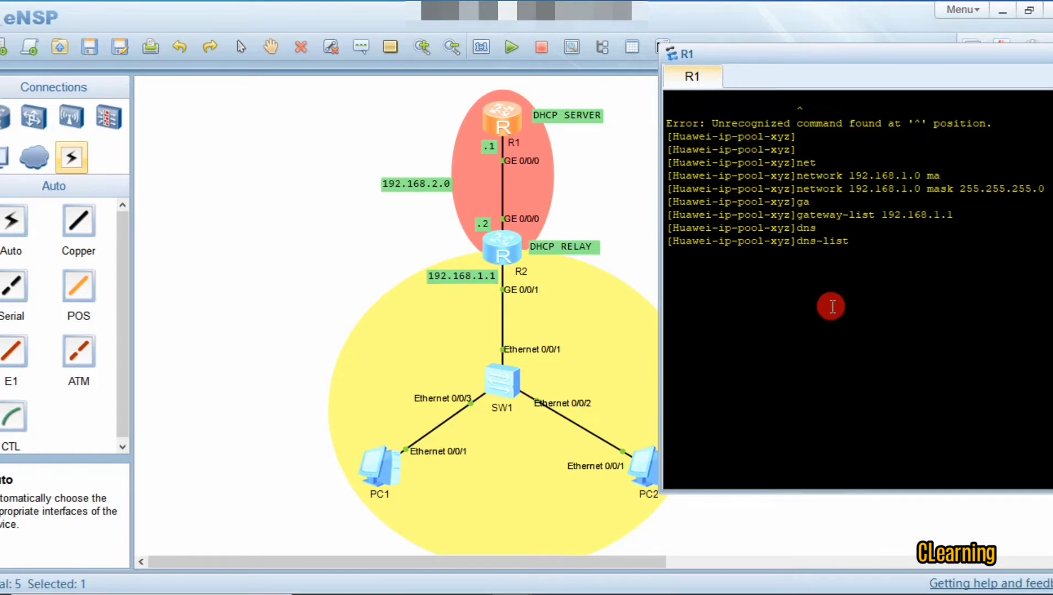
text(8.8.8.8)
key(Return)
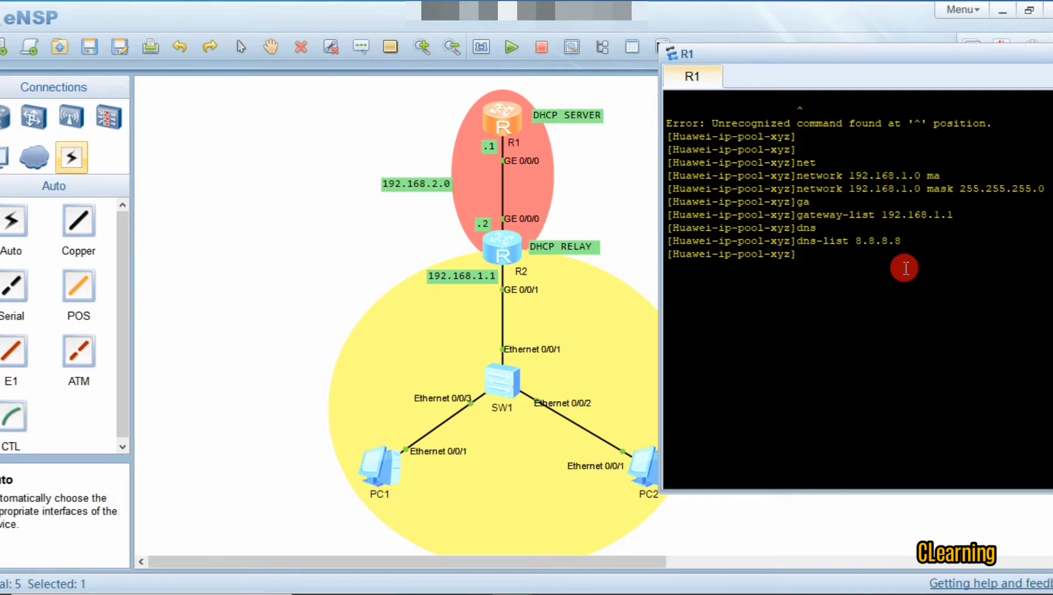
text(q)
key(Return)
key(Return)
key(Return)
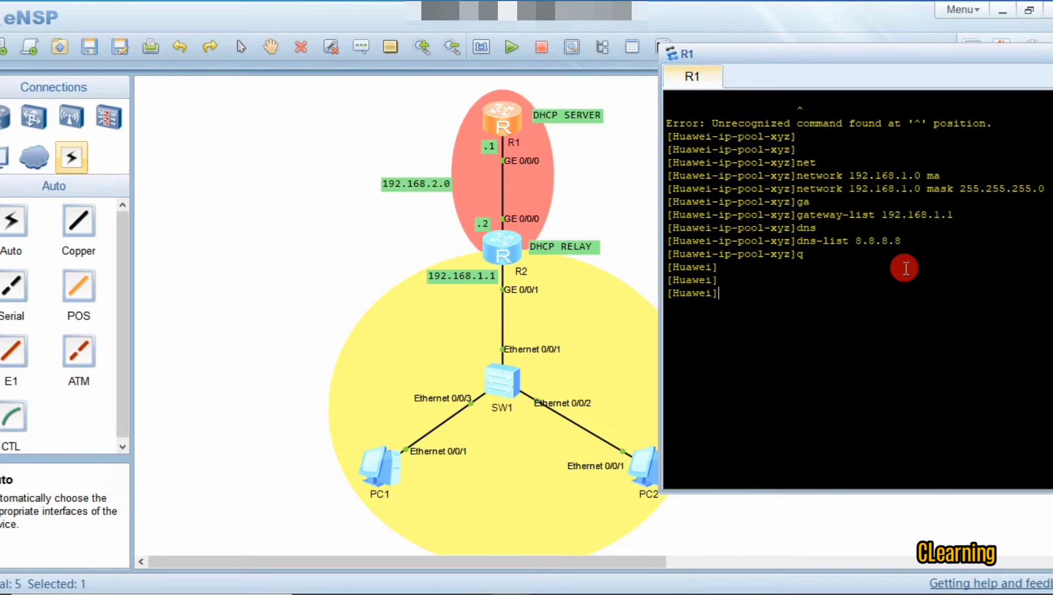
Enable DHCP globally on R1 from the system view with dhcp enable
text(dh)
key(Tab)
text(s)
key(Tab)
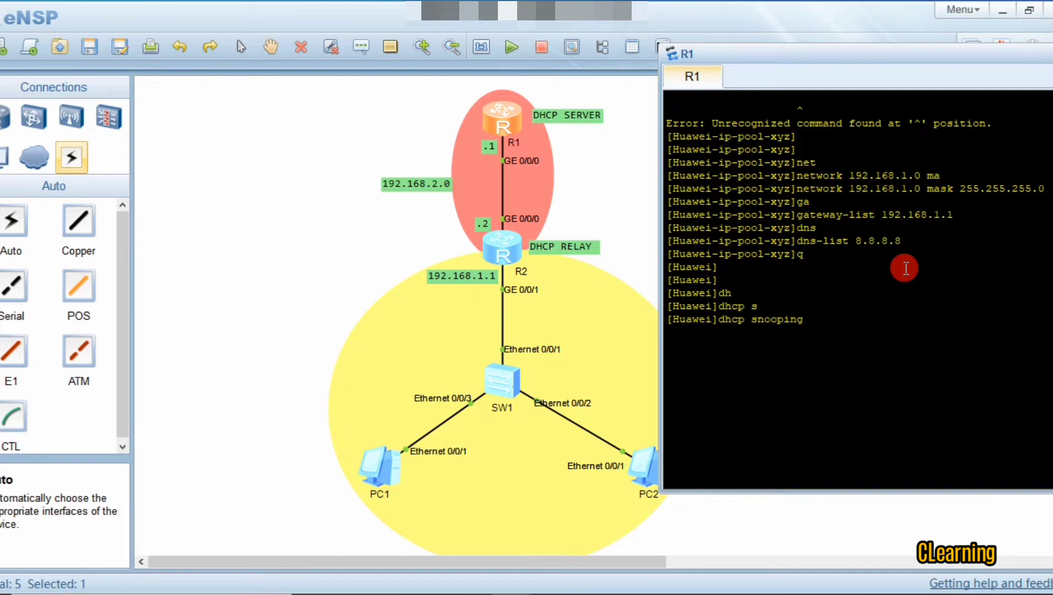
key(BackSpace)
key(BackSpace)
key(BackSpace)
key(BackSpace)
key(BackSpace)
key(BackSpace)
key(BackSpace)
key(BackSpace)
text(en)
key(Tab)
key(Return)
key(Return)
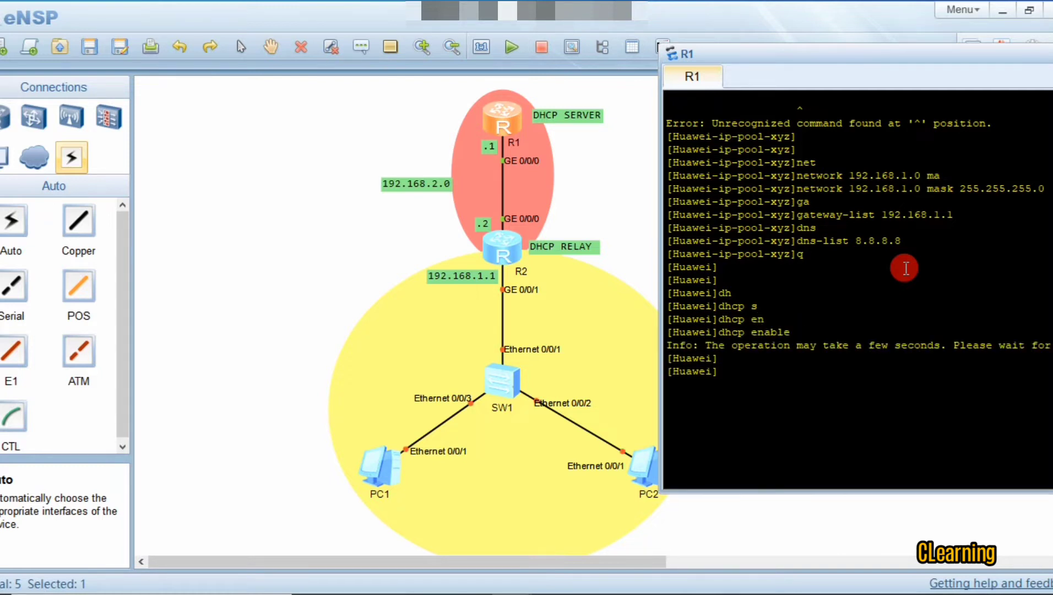
key(Return)
key(Return)
Enter the GigabitEthernet 0/0/0 interface view on R1 and try to assign it IP address 192.168.2.1 with mask length 24
text(int)
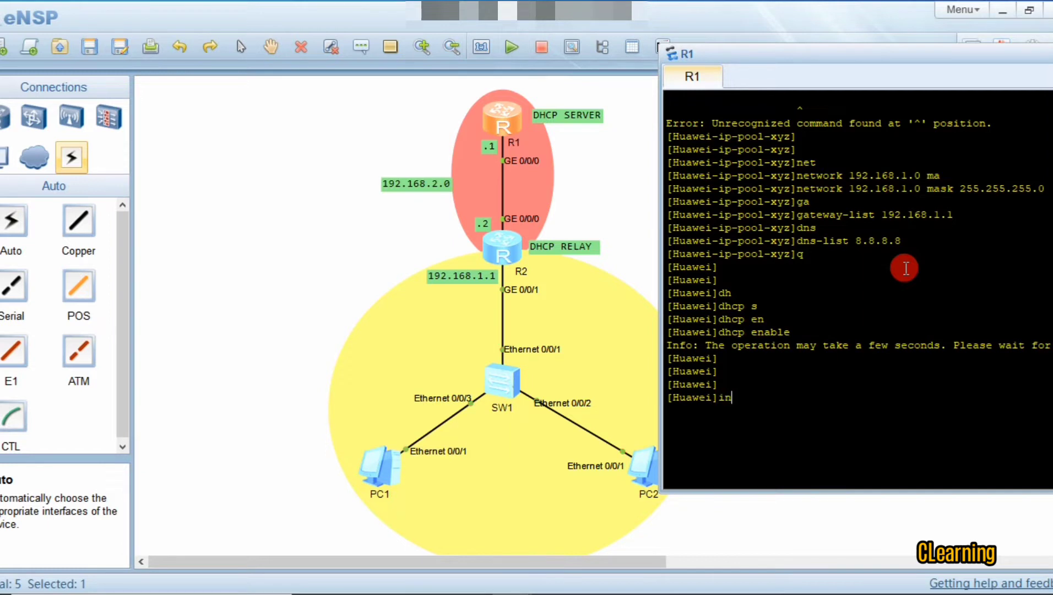
key(Tab)
text(g)
key(Tab)
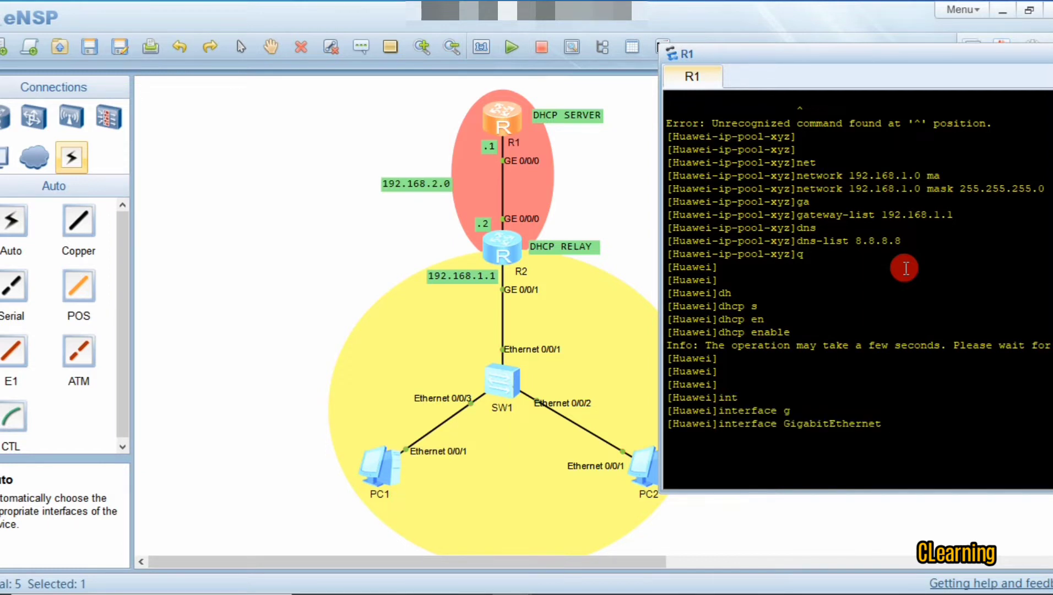
text(0/0/0)
key(Return)
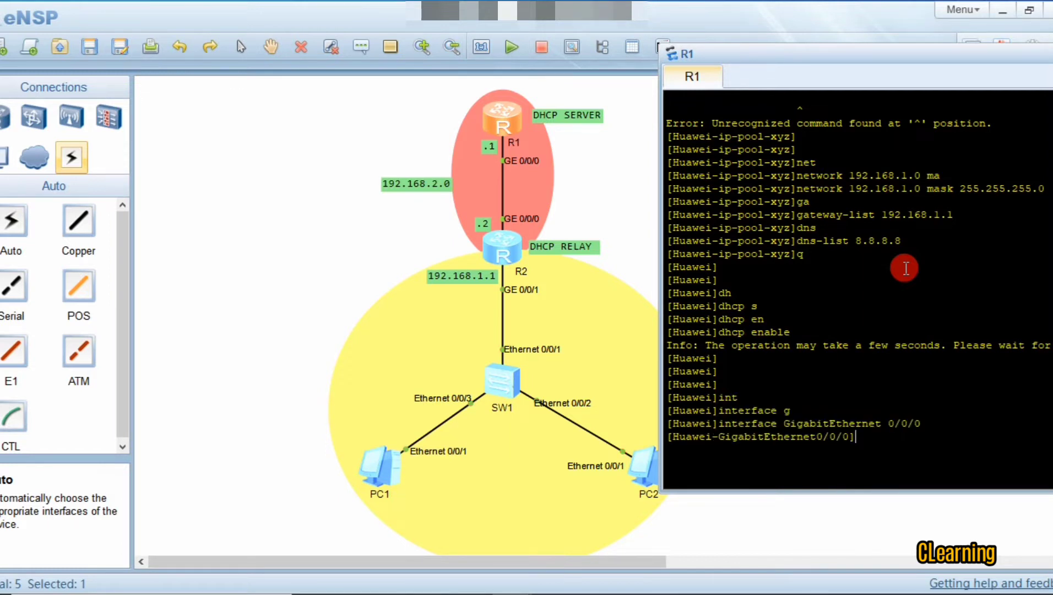
text(ip ad)
key(Tab)
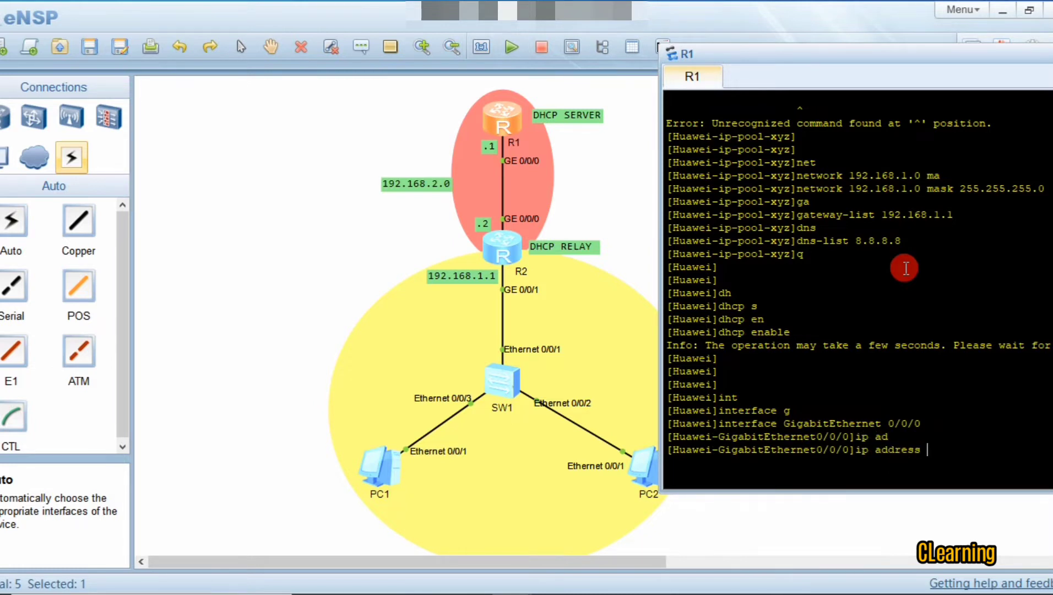
text(192.168.2.1 24)
key(Return)
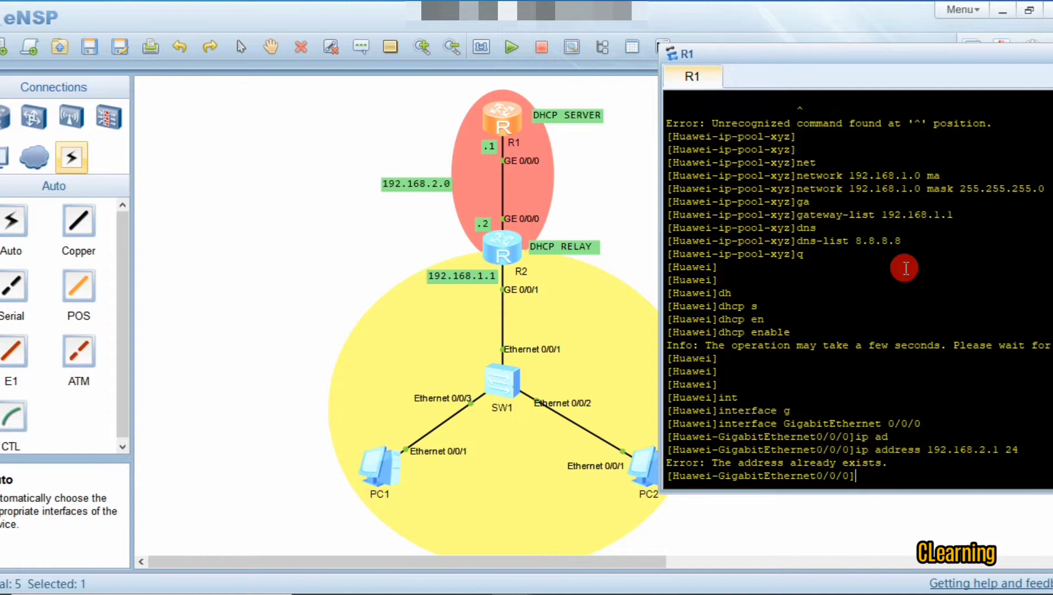
Apply dhcp select global on R1's GigabitEthernet 0/0/0 interface and return to the system view
text(dh)
key(Tab)
text(se)
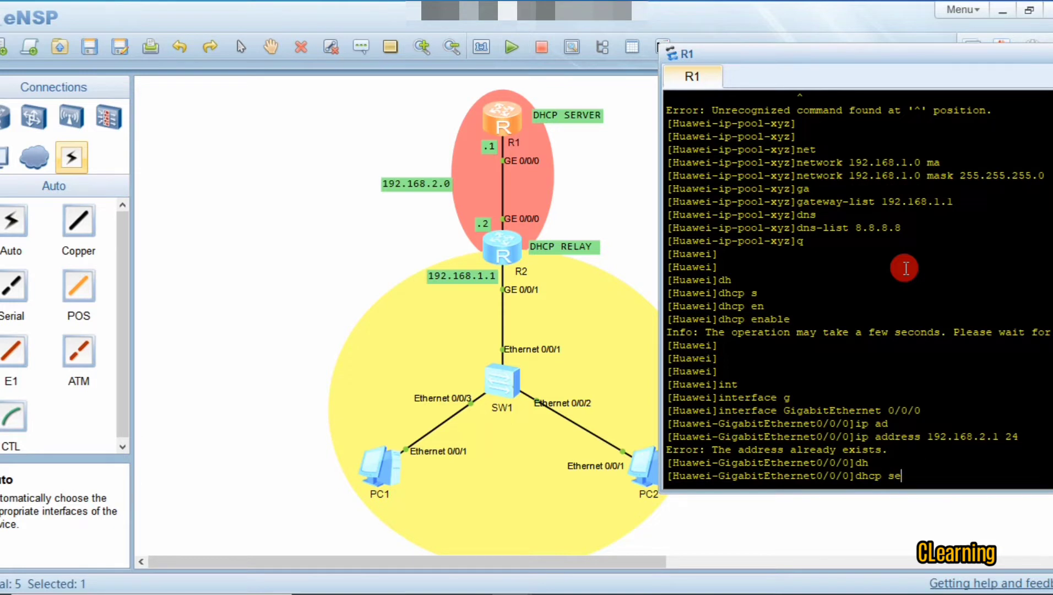
key(Tab)
text(g)
key(Tab)
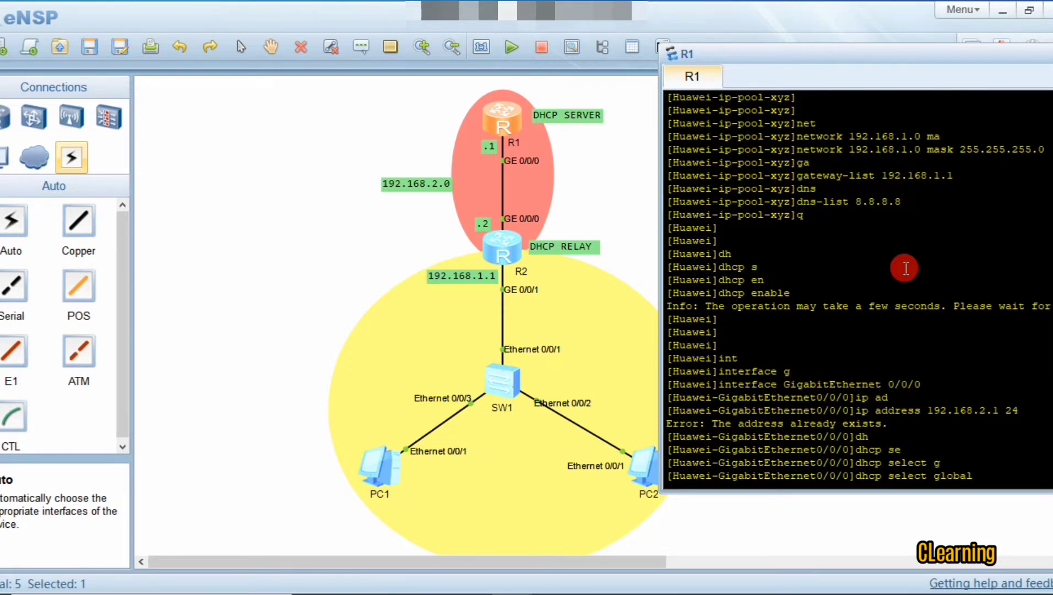
key(Return)
key(Return)
key(Return)
key(Return)
key(Return)
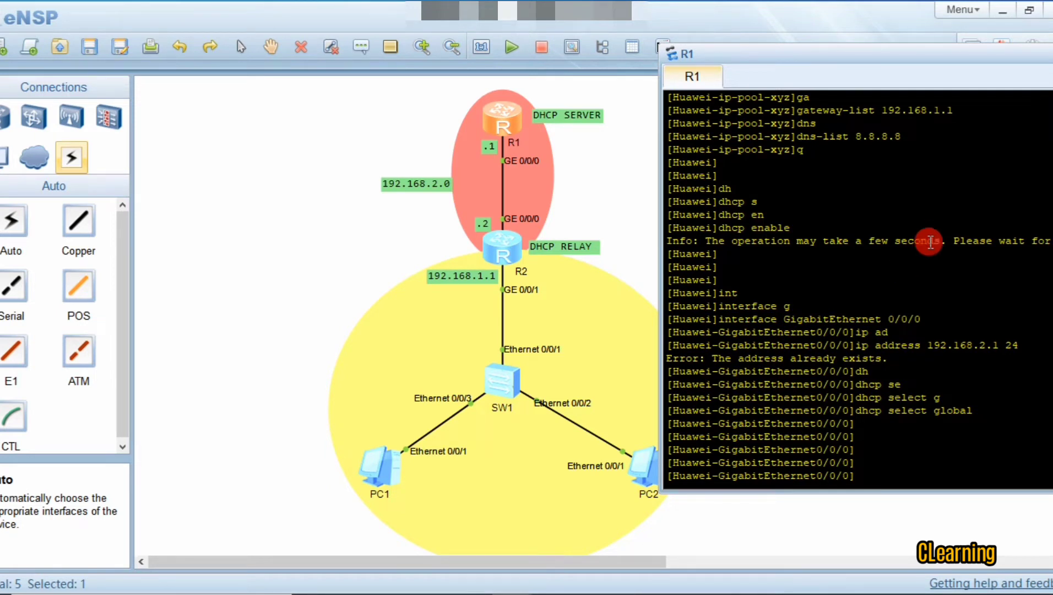
click(901, 438)
click(894, 474)
text(q)
key(Return)
key(Return)
key(Return)
key(Return)
key(Return)
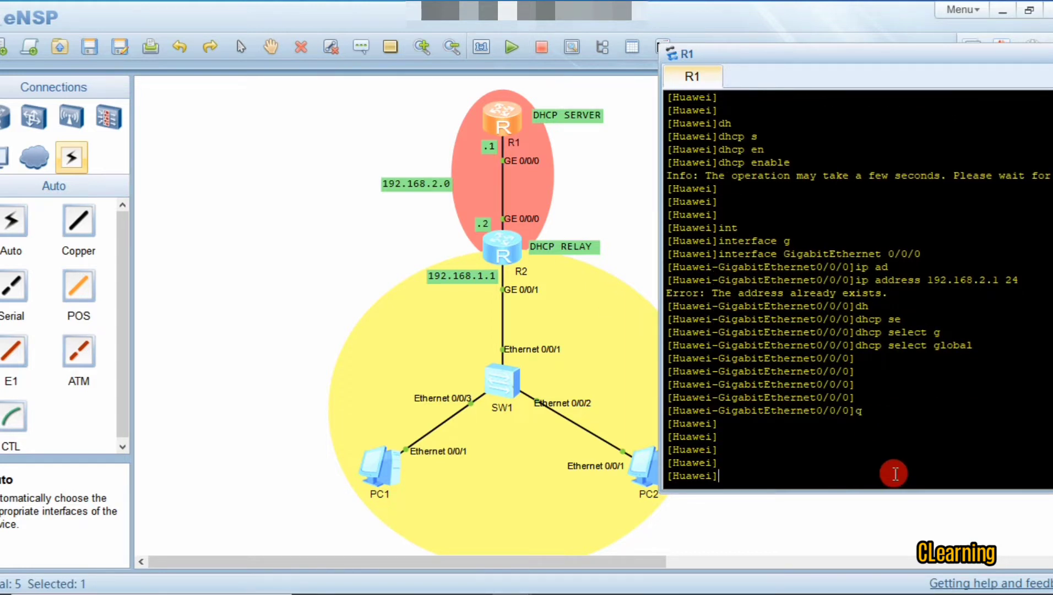
Start RIP process 1 on R1 and set it to version 2
text(r)
text(i)
key(Tab)
text(1)
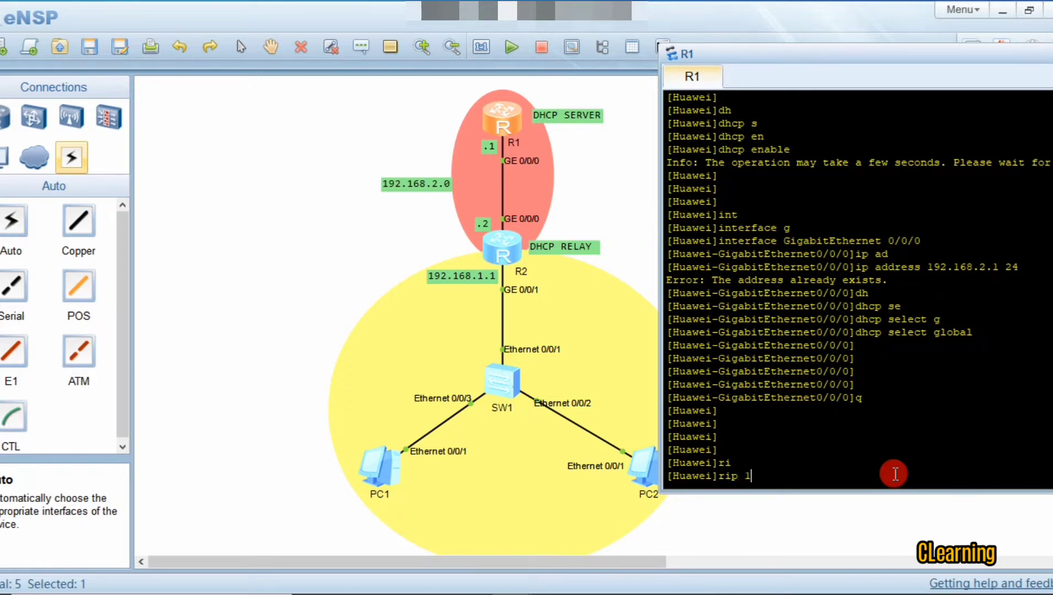
key(Return)
key(Return)
key(Return)
text(v)
key(Tab)
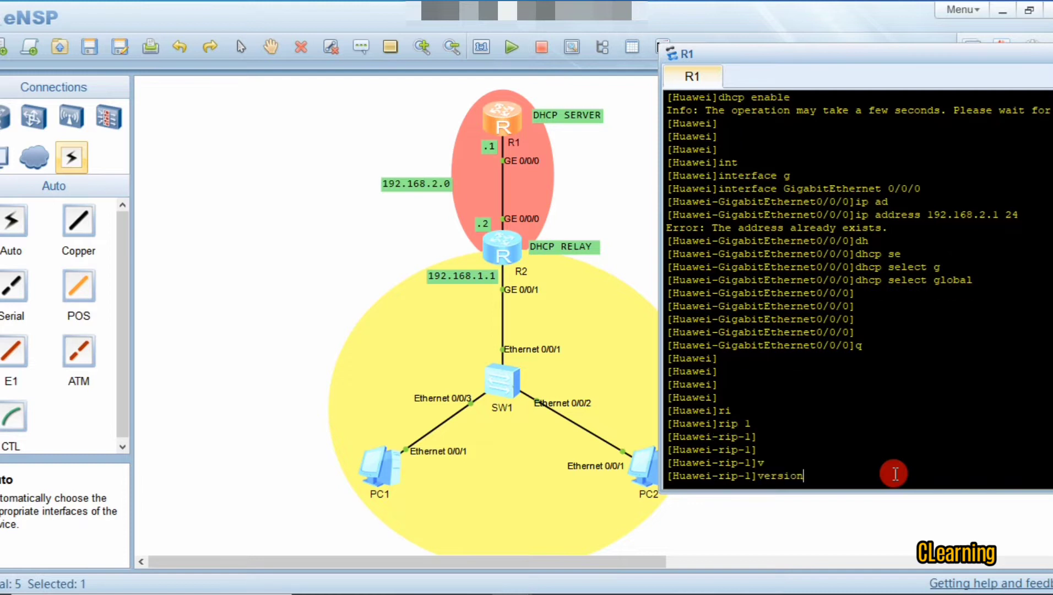
text(2)
key(Return)
key(Return)
key(Return)
key(Return)
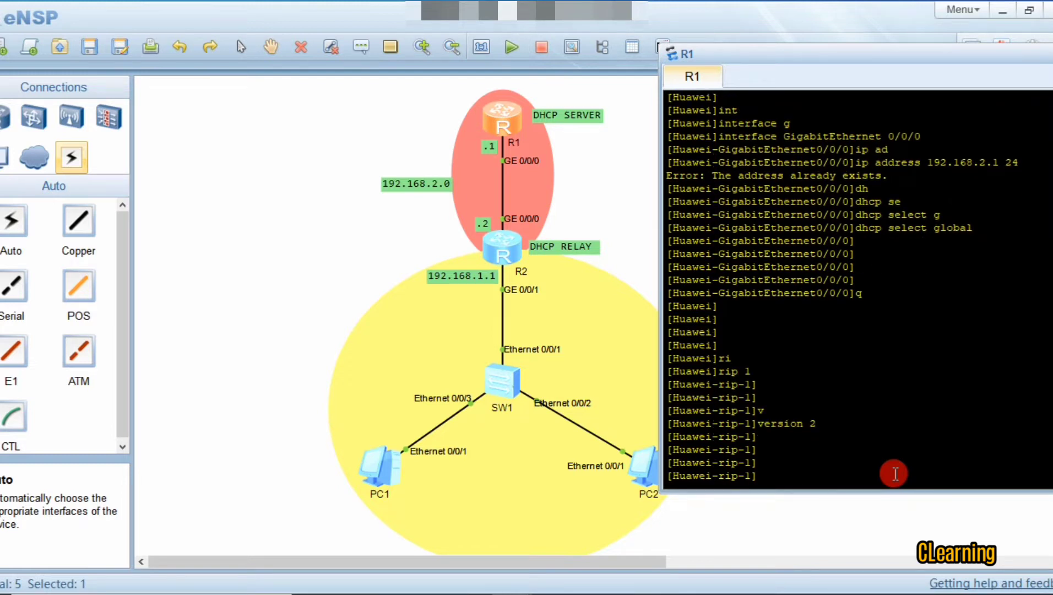
Advertise network 192.168.2.0 in R1's RIP process 1
text(net)
key(Tab)
text(192)
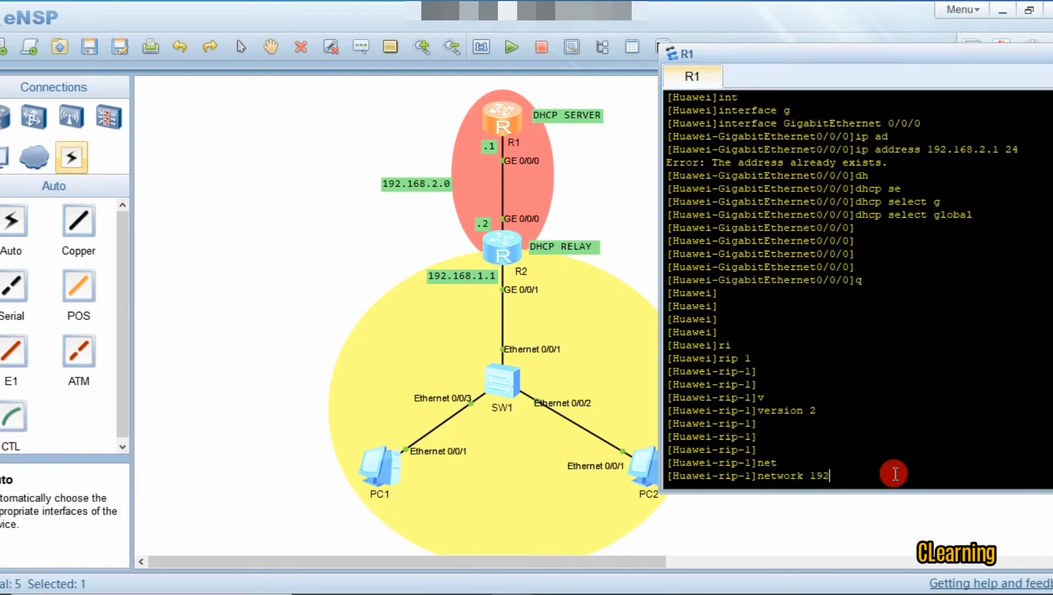
text(.168.2.0)
key(Return)
Open the console of router R2, the DHCP relay, and enter its system view
click(232, 255)
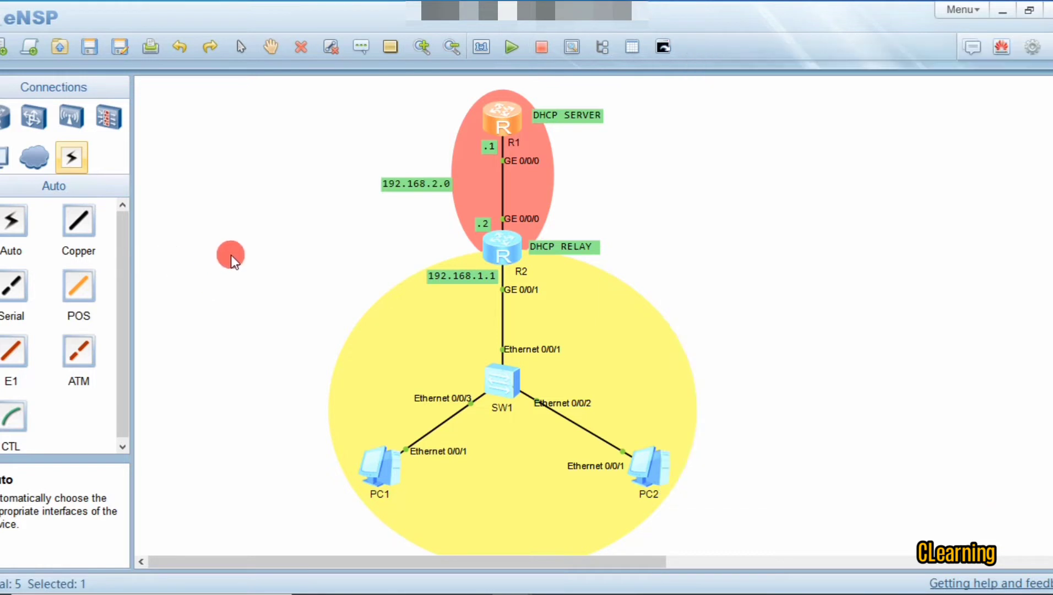
double_click(500, 258)
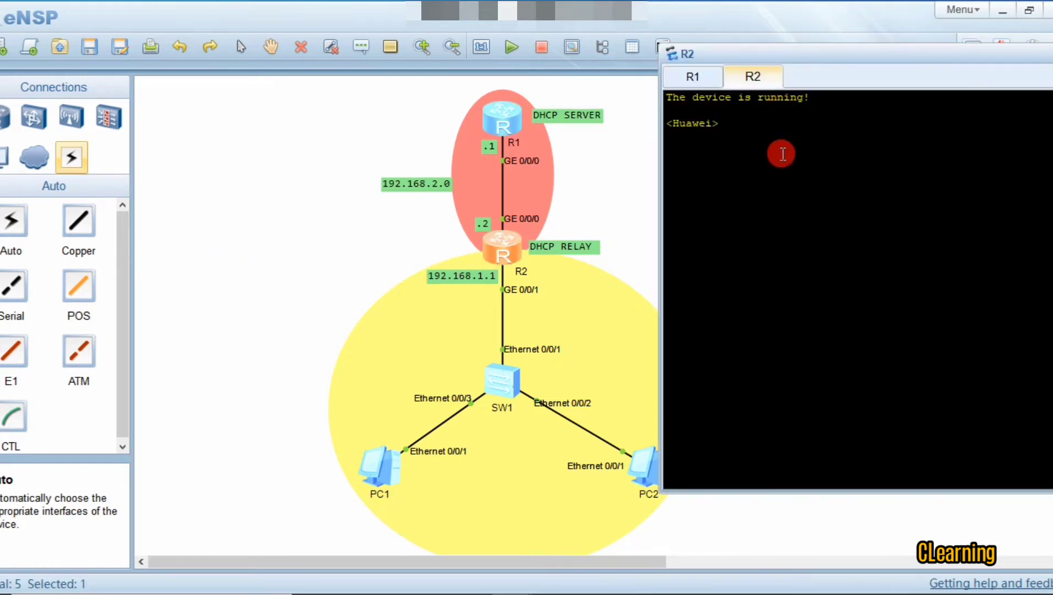
text(sys)
key(Return)
key(Return)
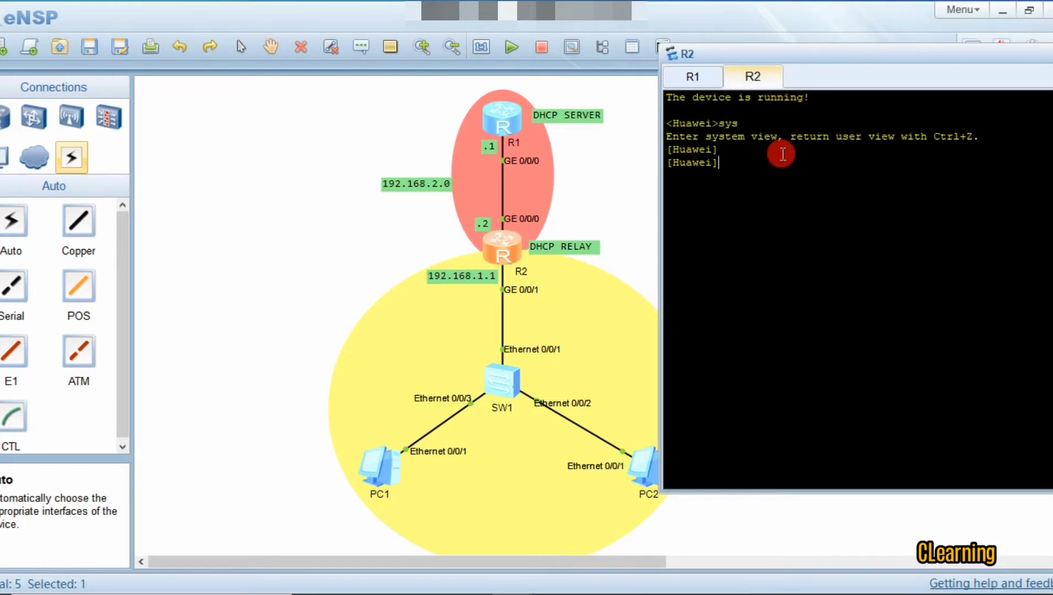
Enter the GigabitEthernet 0/0/0 interface view on R2
text(int)
key(Tab)
text(g)
key(Tab)
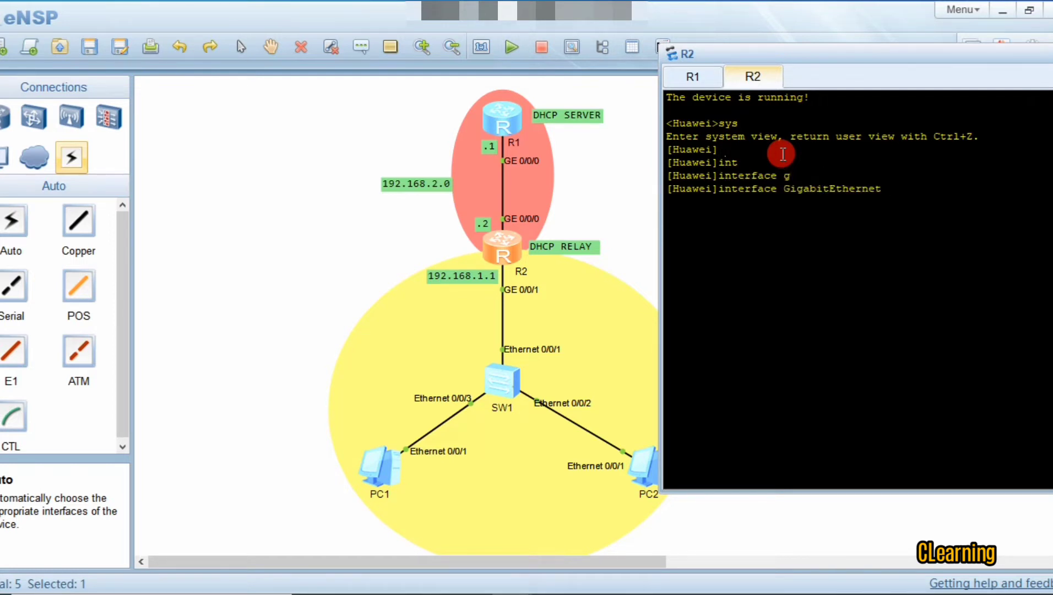
text(0/0/0)
click(872, 270)
key(Return)
Assign IP address 192.168.2.2 with mask length 24 to R2's GigabitEthernet 0/0/0 interface
text(ip ad)
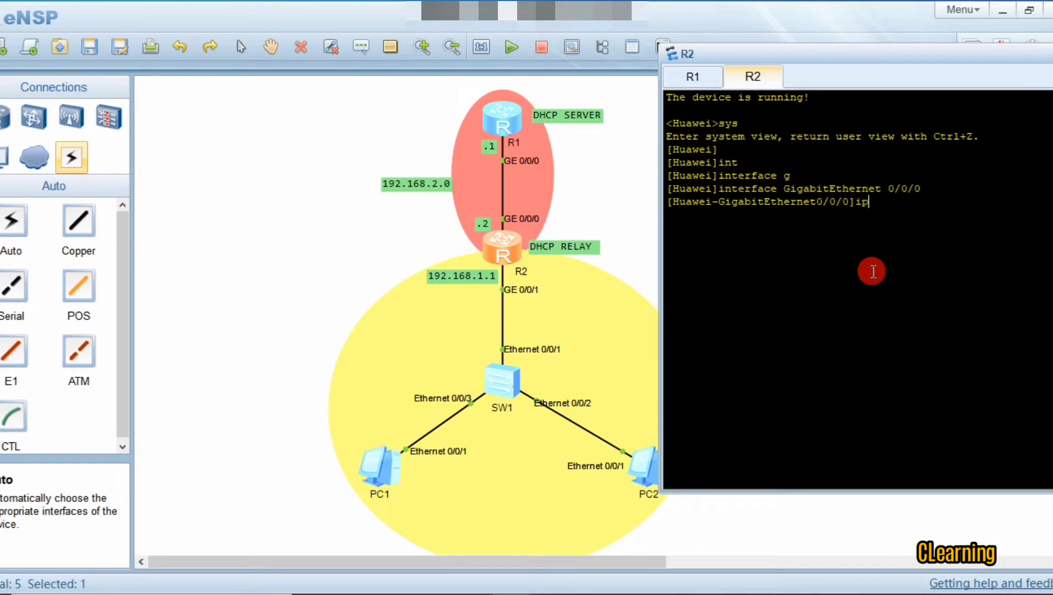
key(Tab)
text(192)
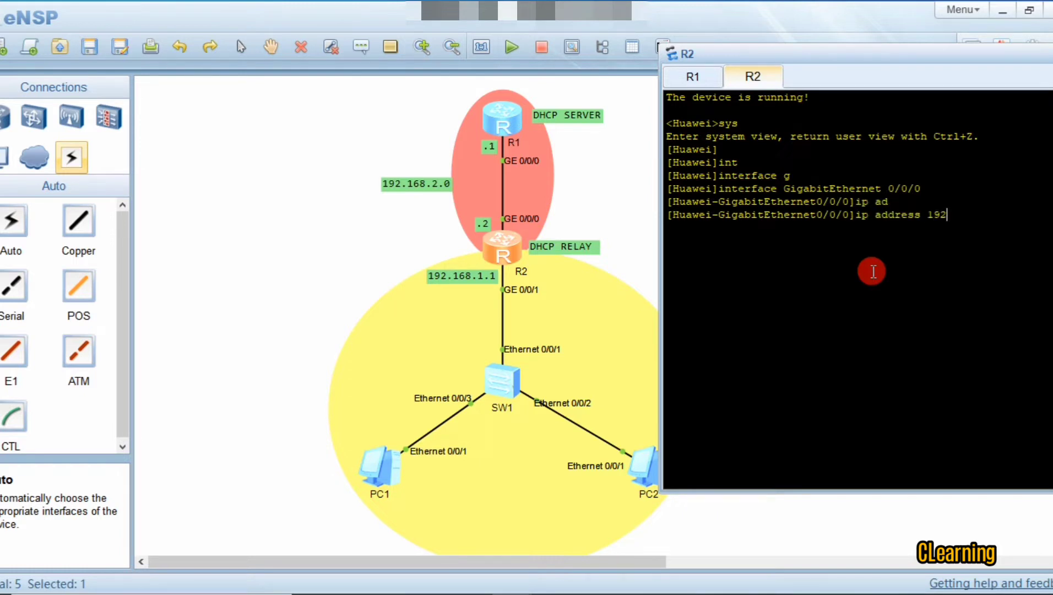
text(.168.2.2)
key(Return)
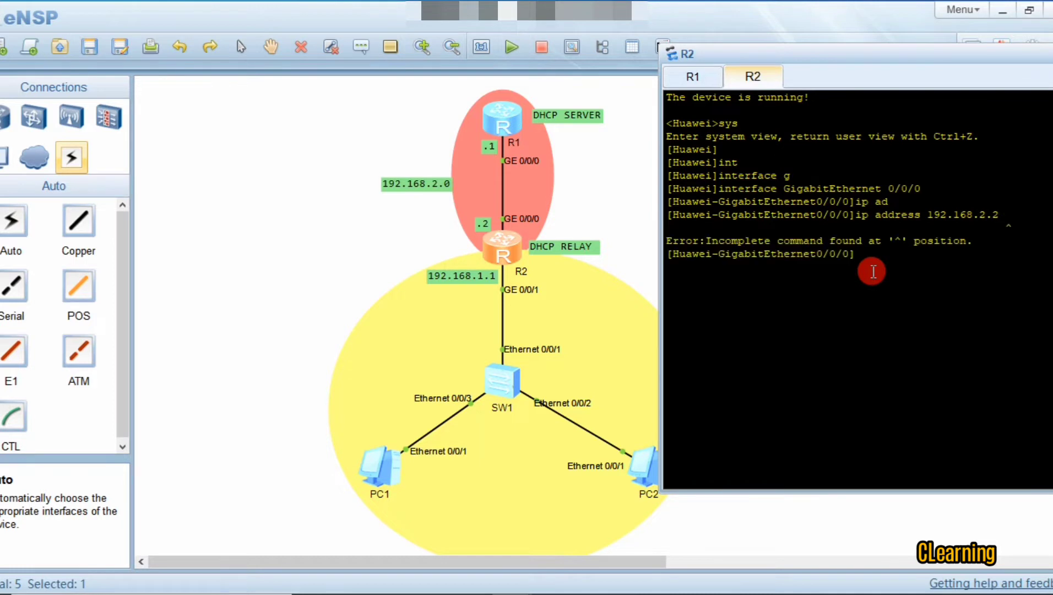
key(Up)
text(24)
key(Return)
key(Return)
key(Return)
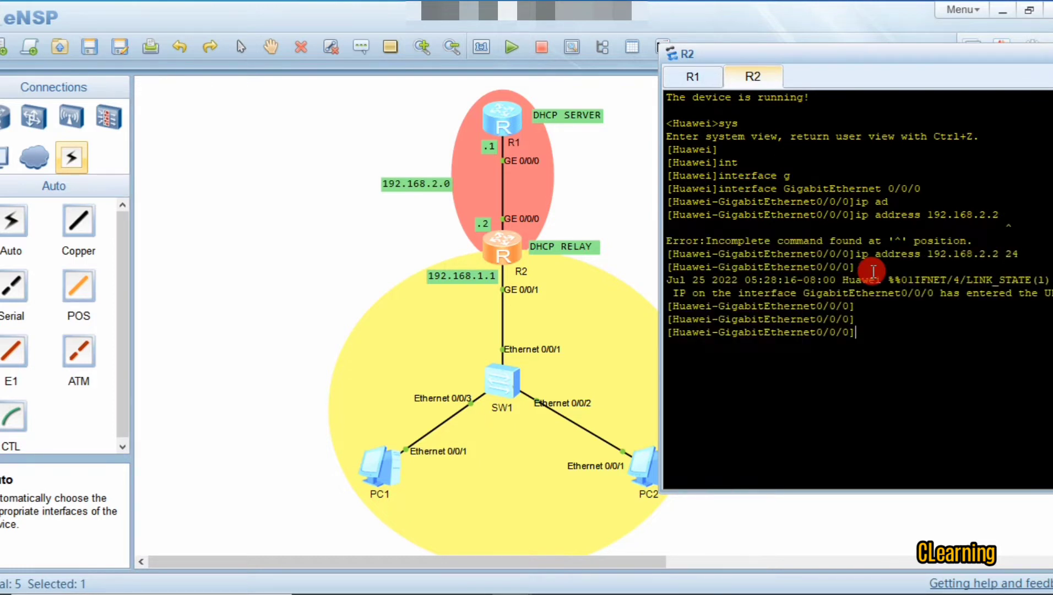
key(Return)
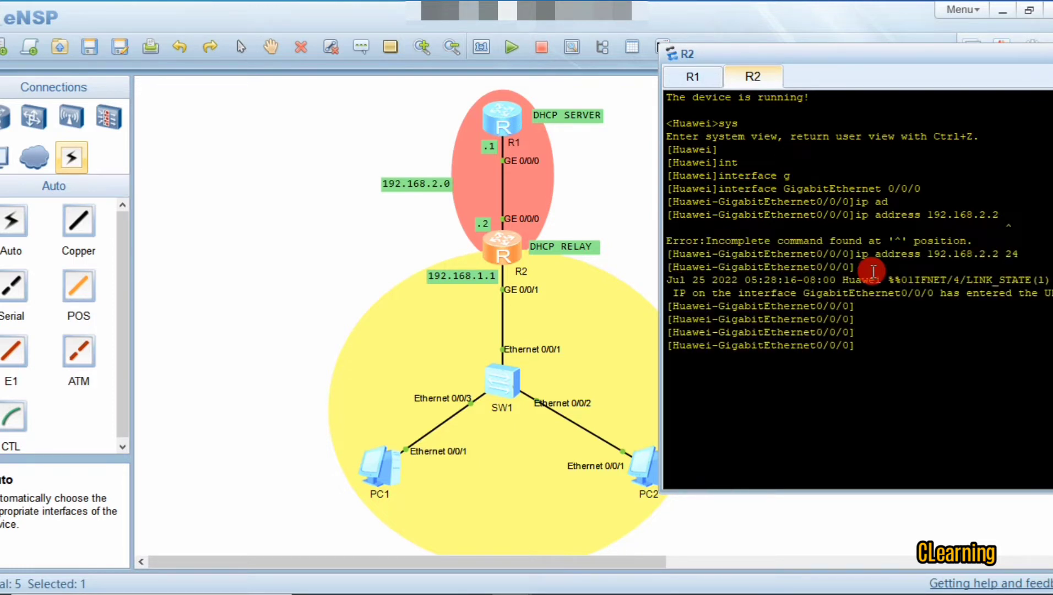
Return to R2's system view and enable DHCP globally with dhcp enable
key(Up)
key(Down)
text(q)
key(Return)
key(Return)
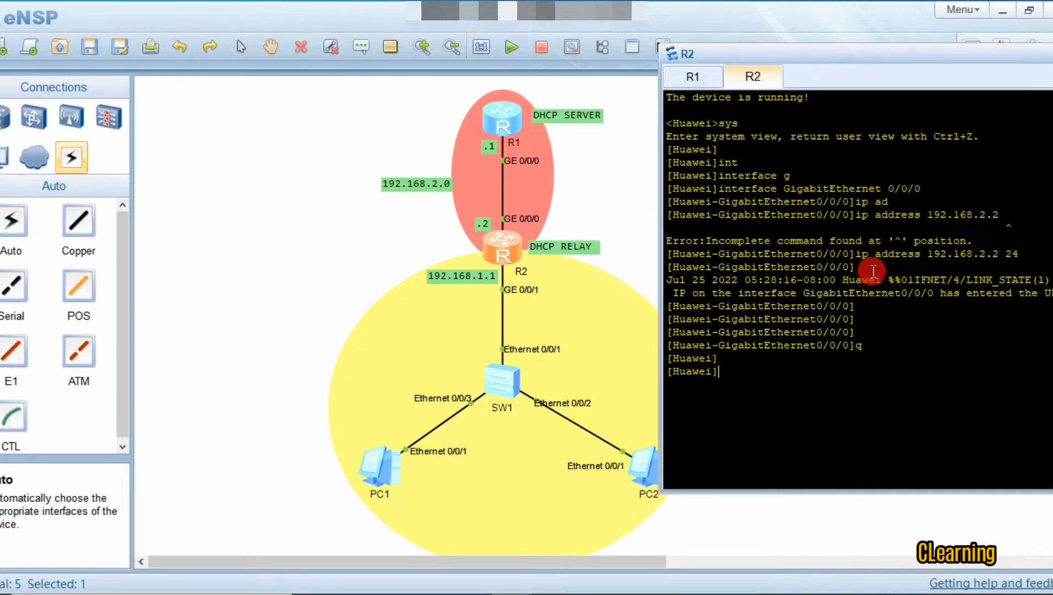
text(dh)
key(Tab)
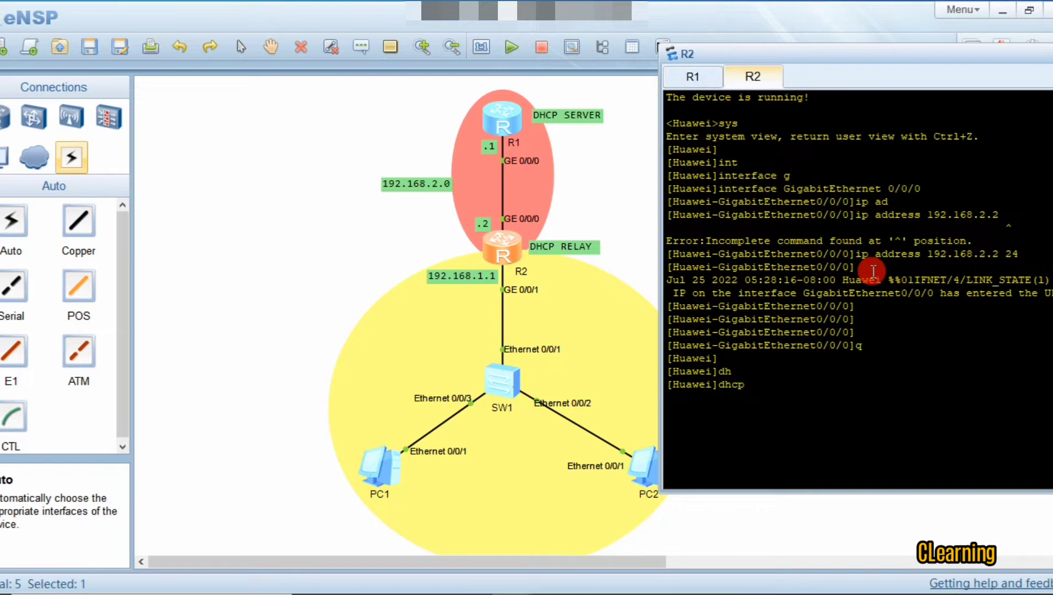
text(en)
key(Tab)
key(Return)
key(Return)
key(Return)
key(Return)
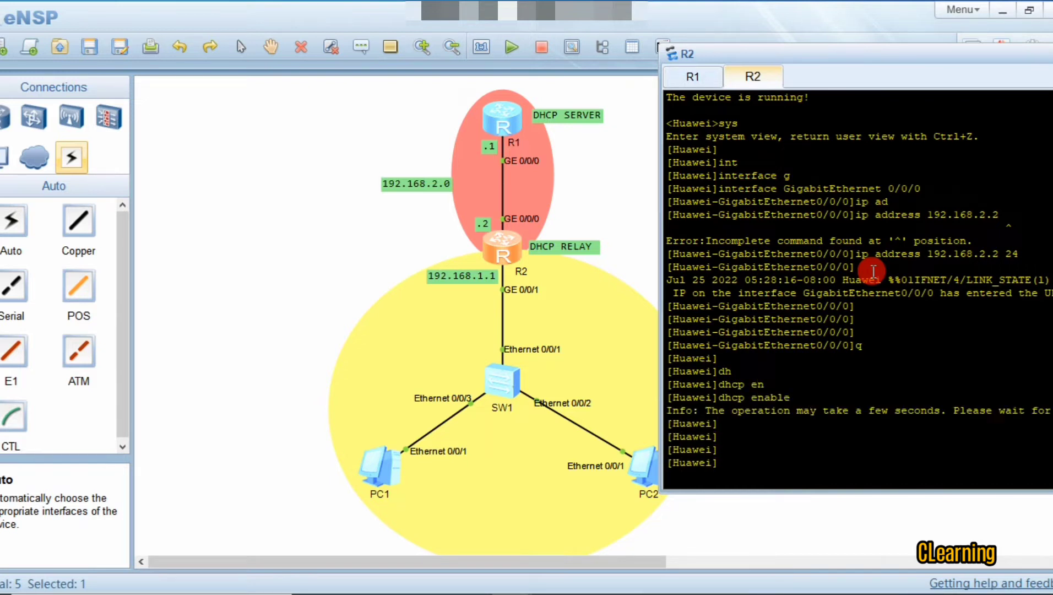
Enter the GigabitEthernet 0/0/1 interface view on R2
text(int)
key(Tab)
text(g)
key(Tab)
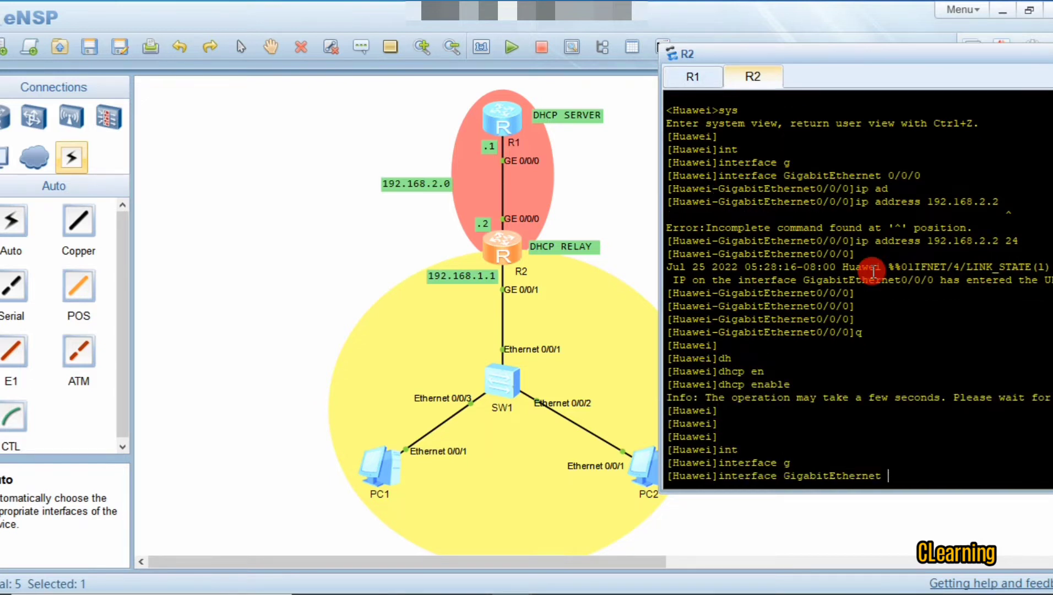
text(0/0/1)
key(Return)
Assign IP address 192.168.1.1 with mask length 24 to R2's GigabitEthernet 0/0/1 interface
text(ip )
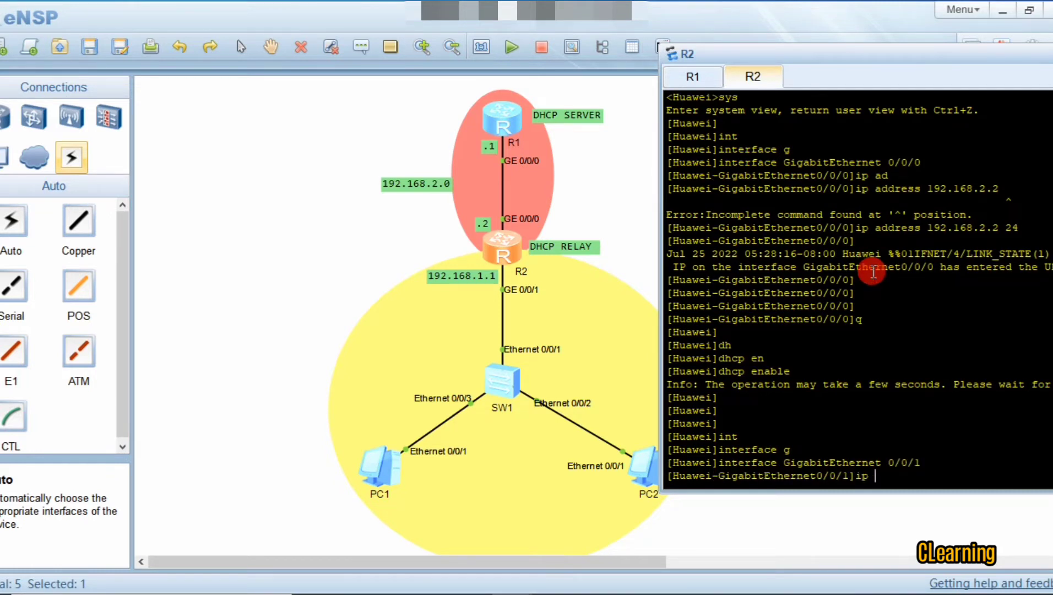
text(a)
text(d)
key(Tab)
text(1)
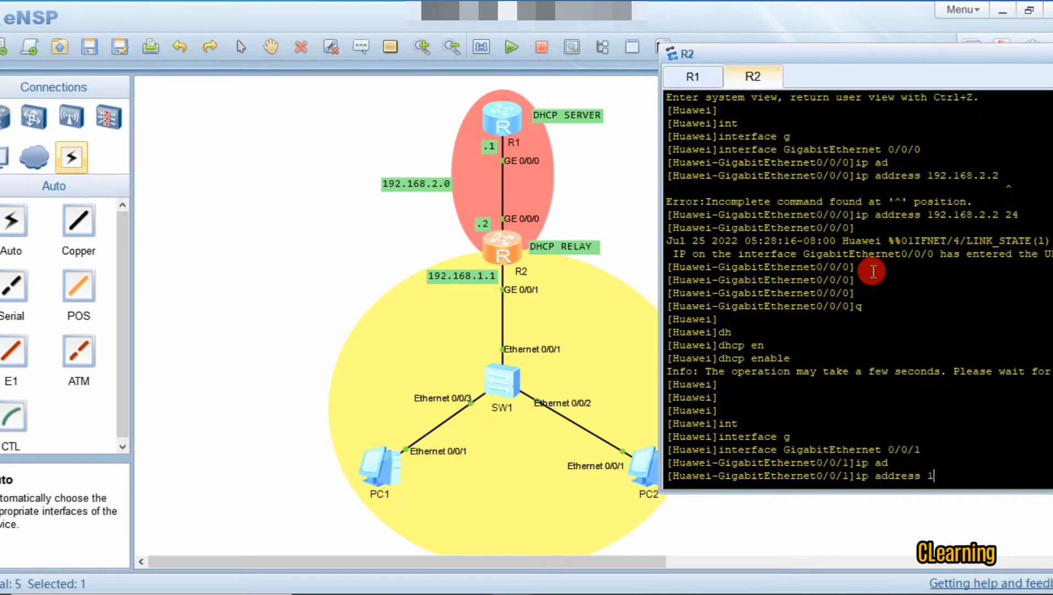
text(92.168.1.1 24)
key(Return)
key(Return)
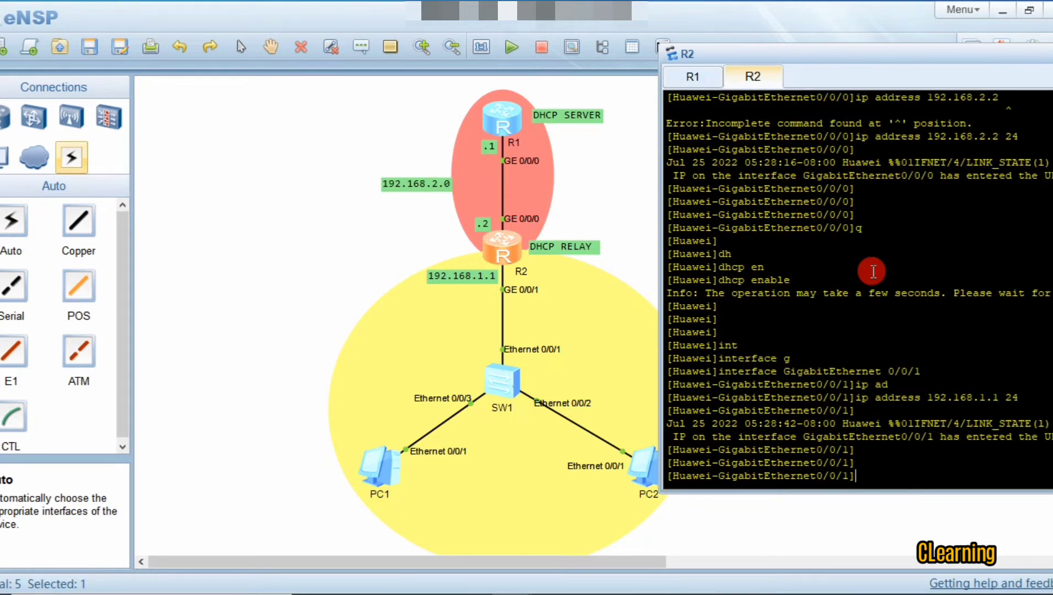
Apply dhcp select relay on R2's GigabitEthernet 0/0/1 interface
text(dh)
key(Tab)
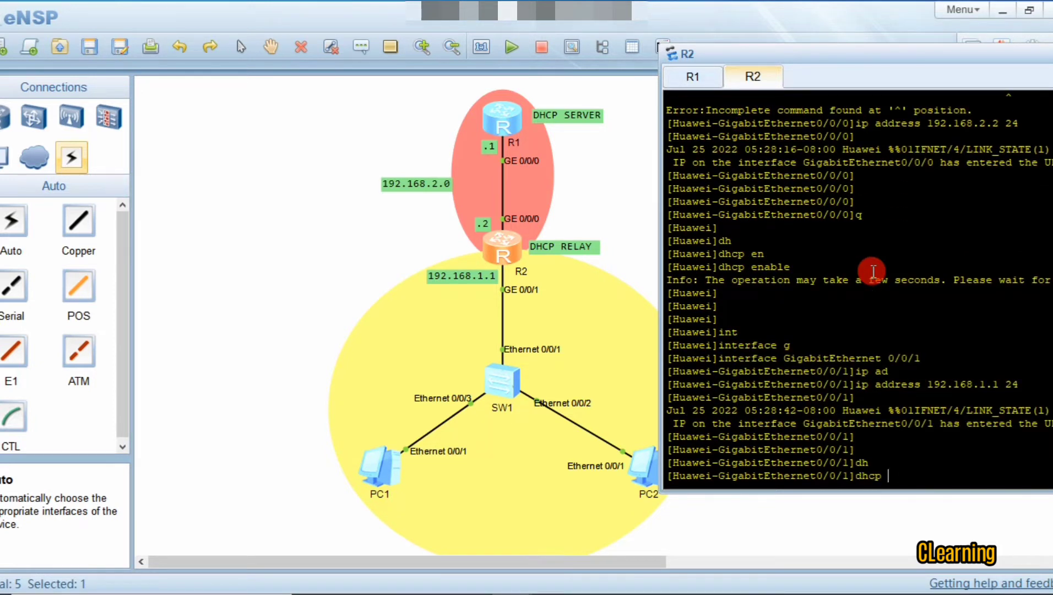
text(se)
key(Tab)
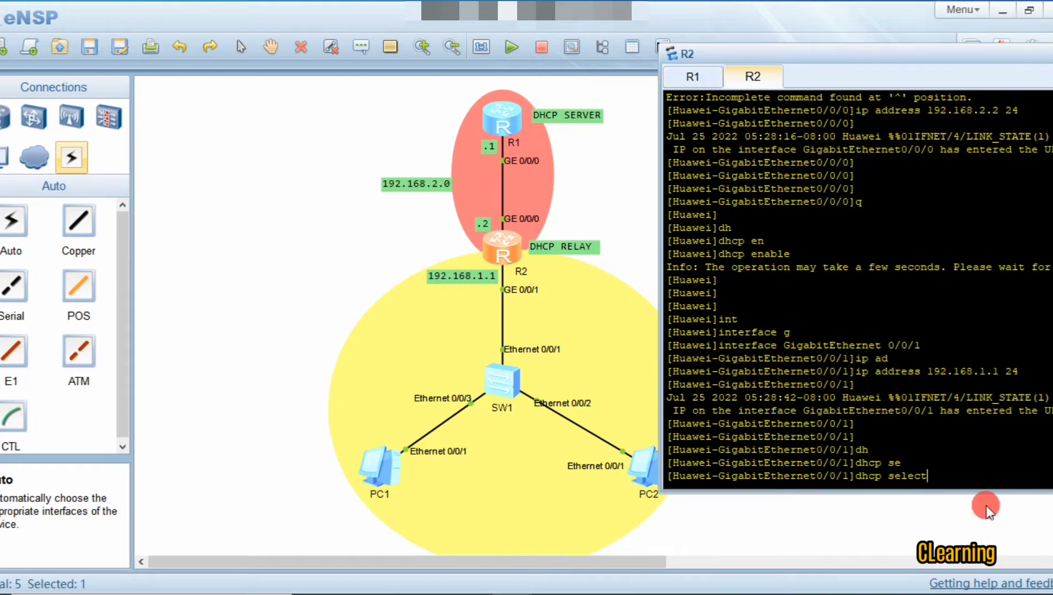
text(re)
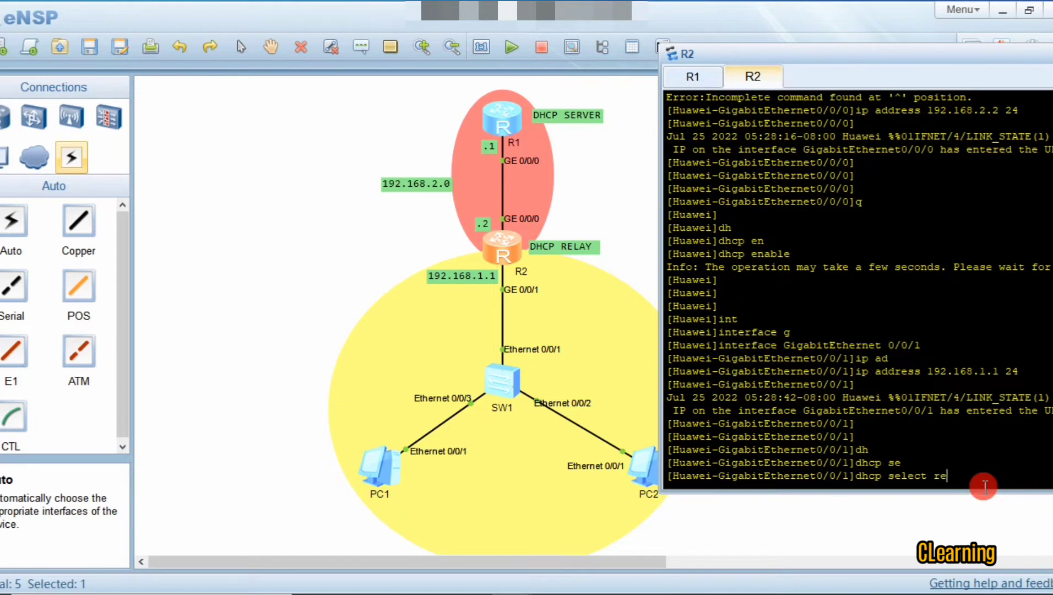
key(Tab)
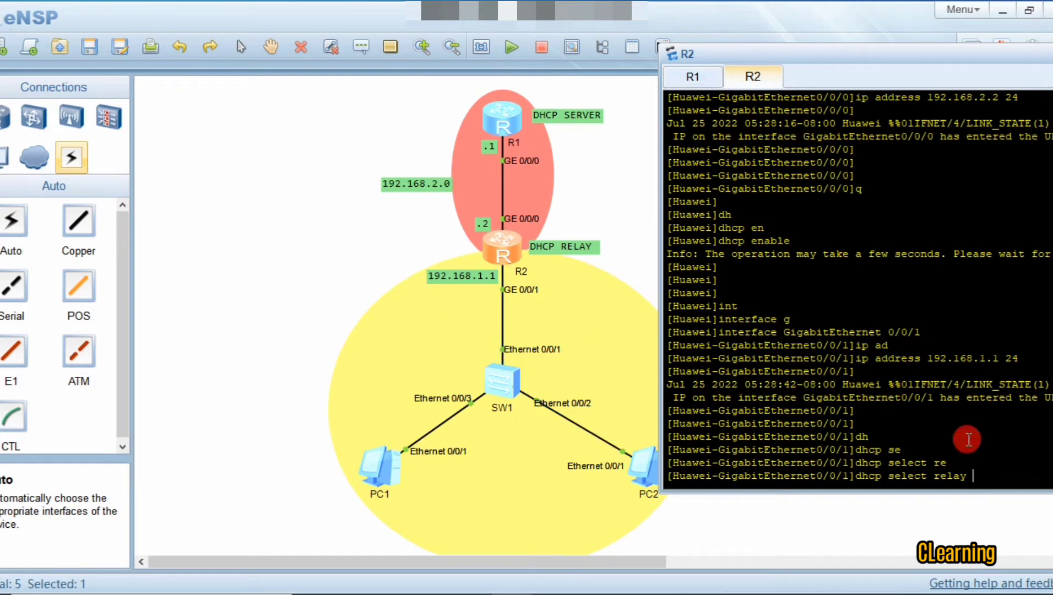
key(Return)
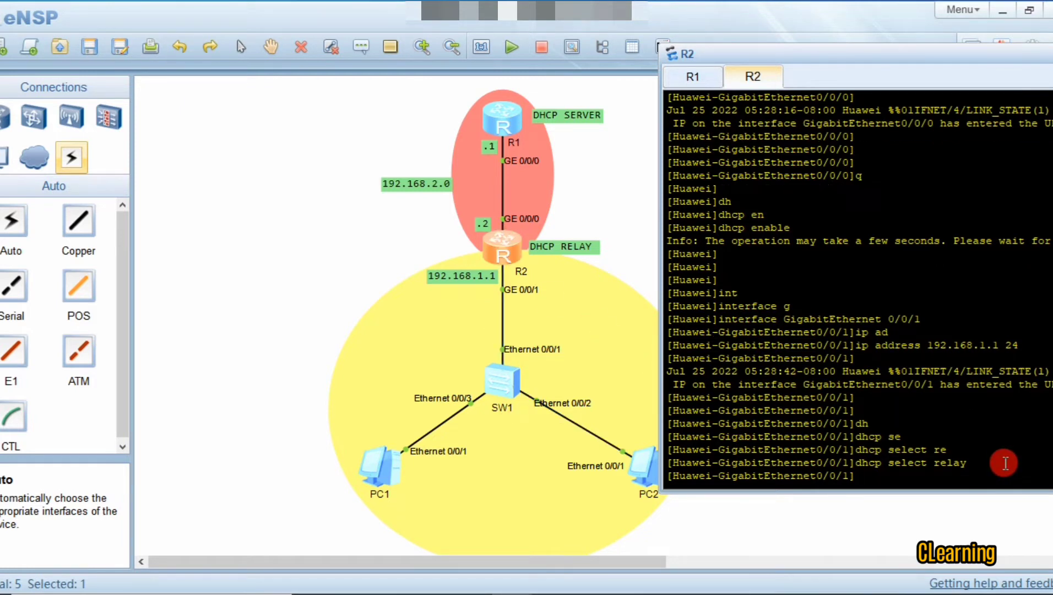
List the dhcp relay options and set the relay server-ip to 192.168.2.1 on R2's GigabitEthernet 0/0/1 interface
text(dh)
key(Tab)
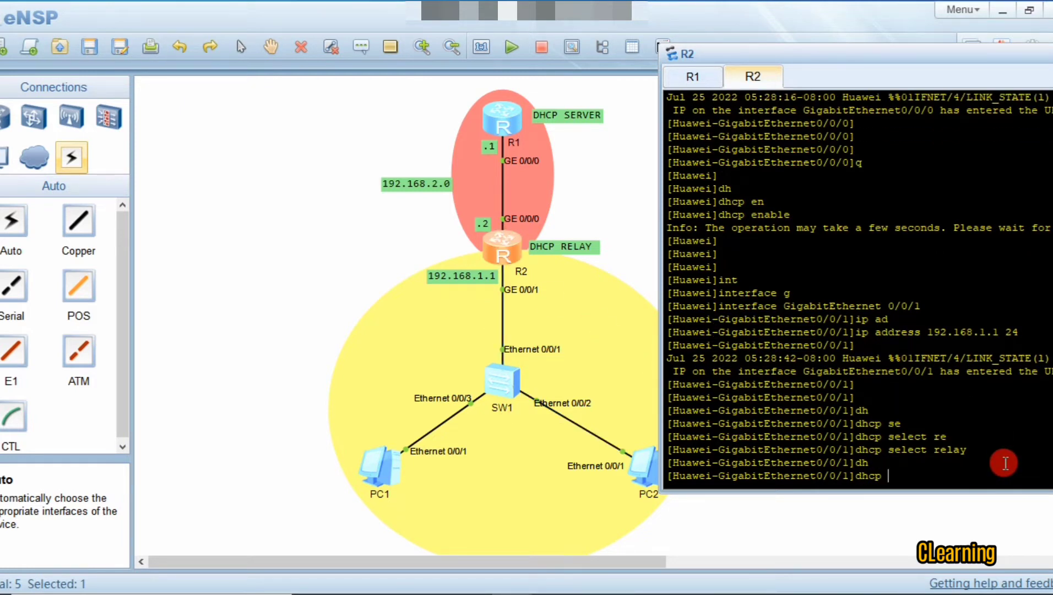
text(re)
key(Tab)
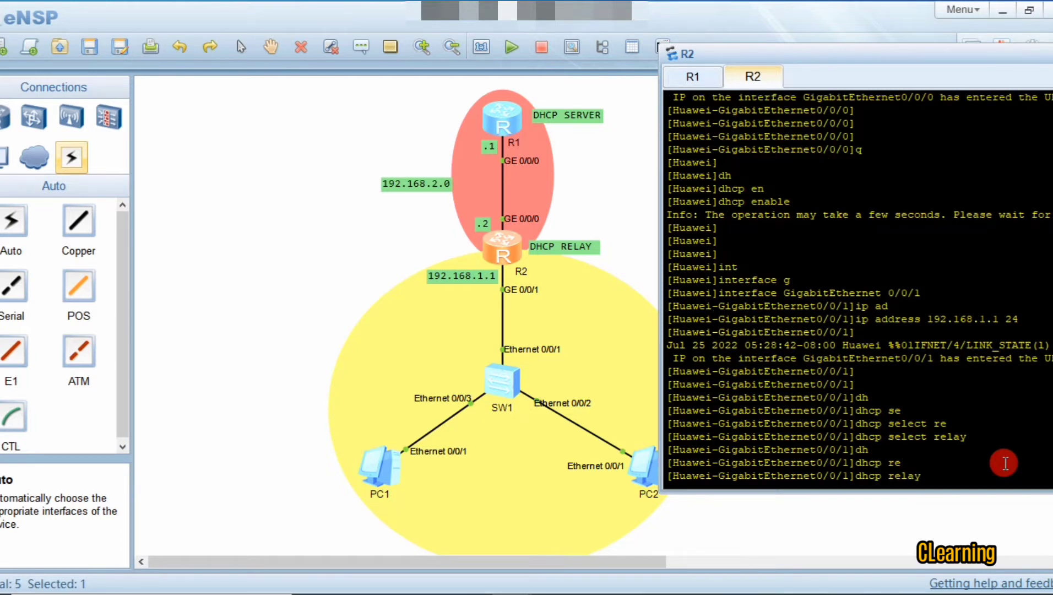
text(?)
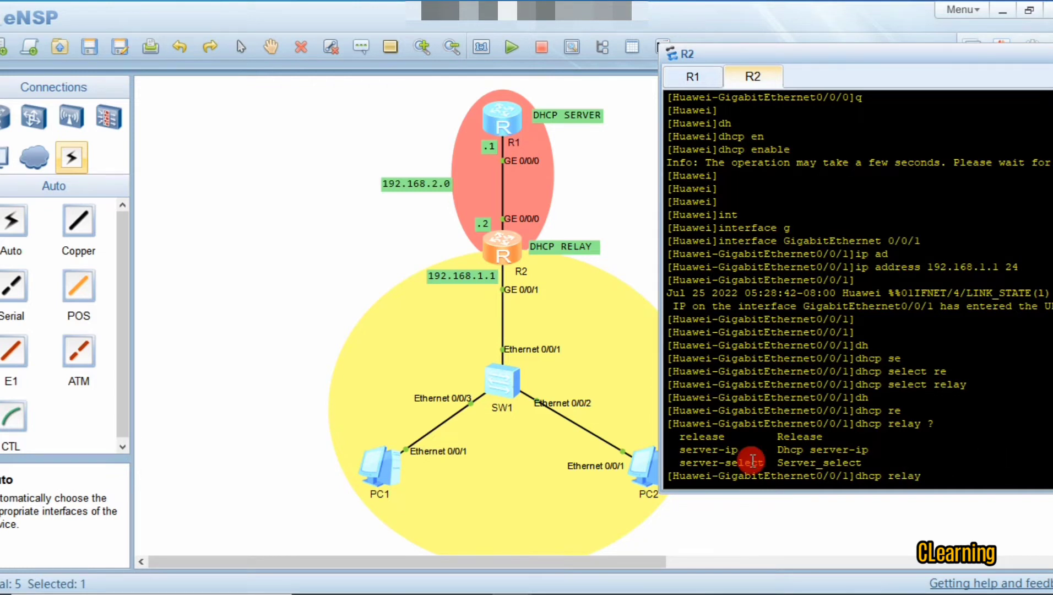
drag(750, 451, 679, 451)
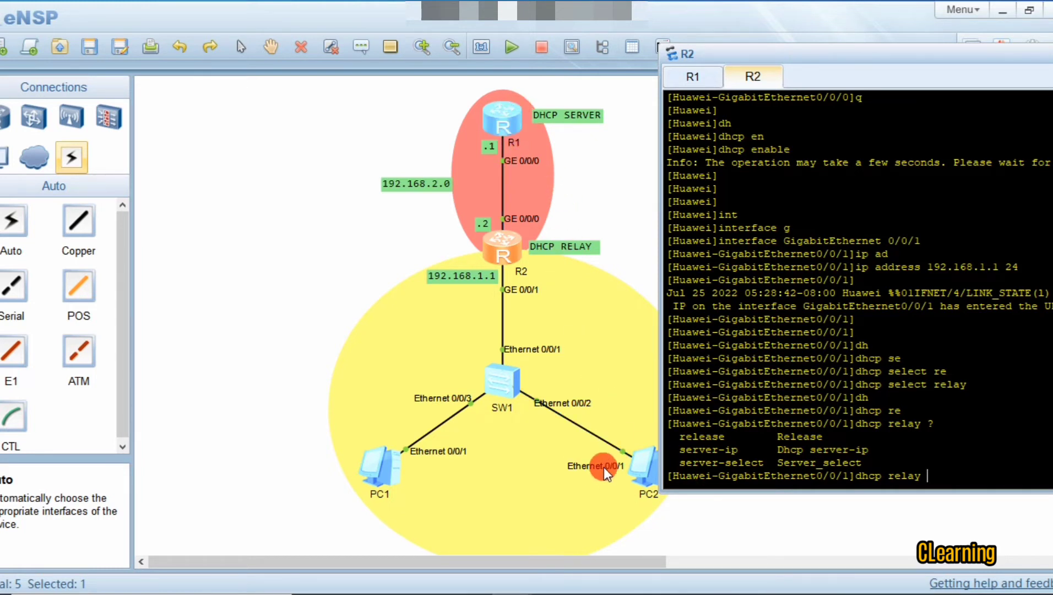
text(ser)
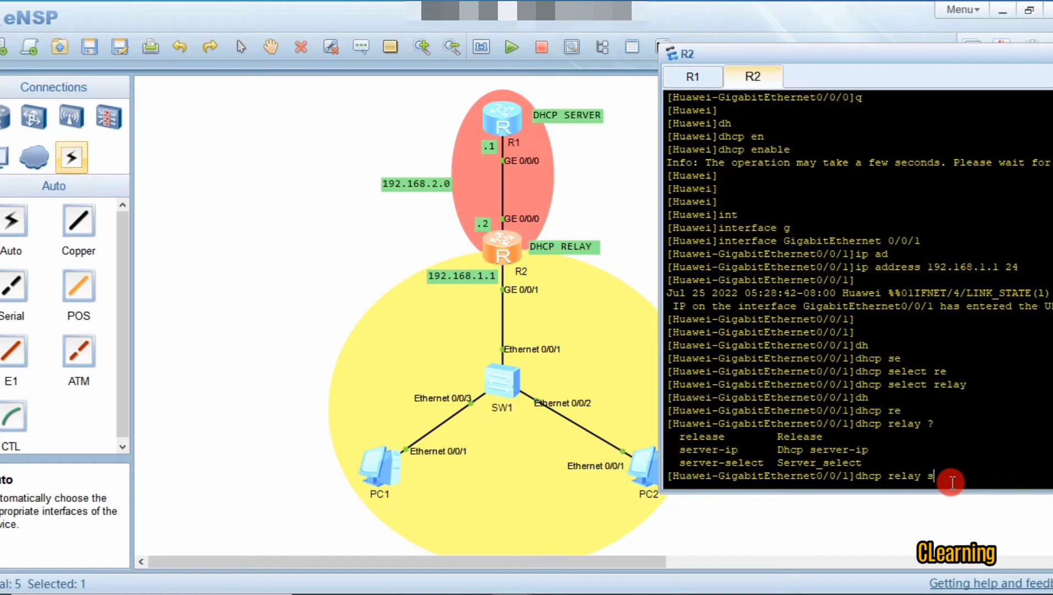
key(Tab)
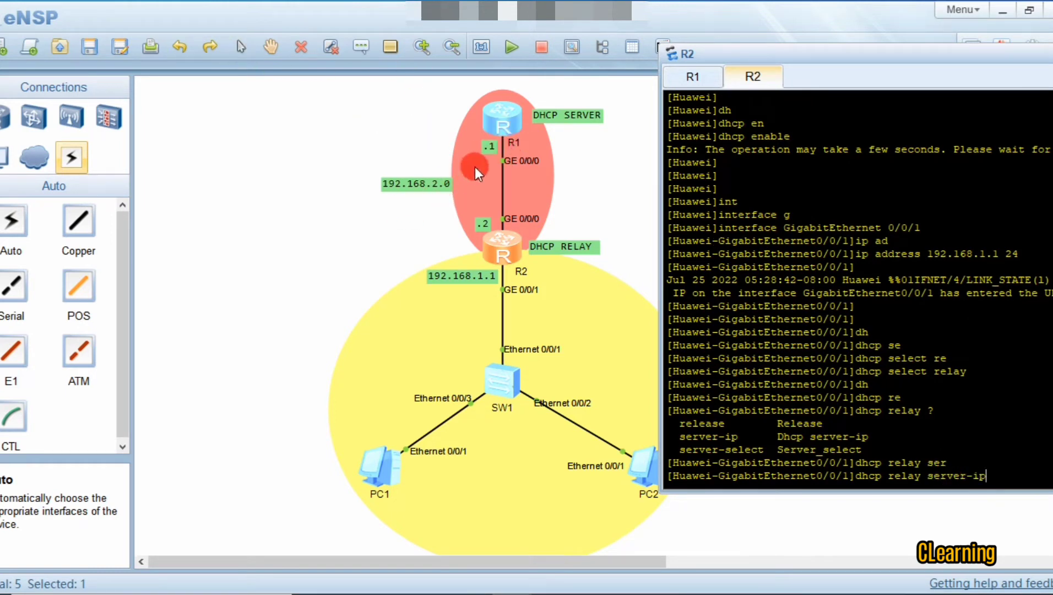
text(19)
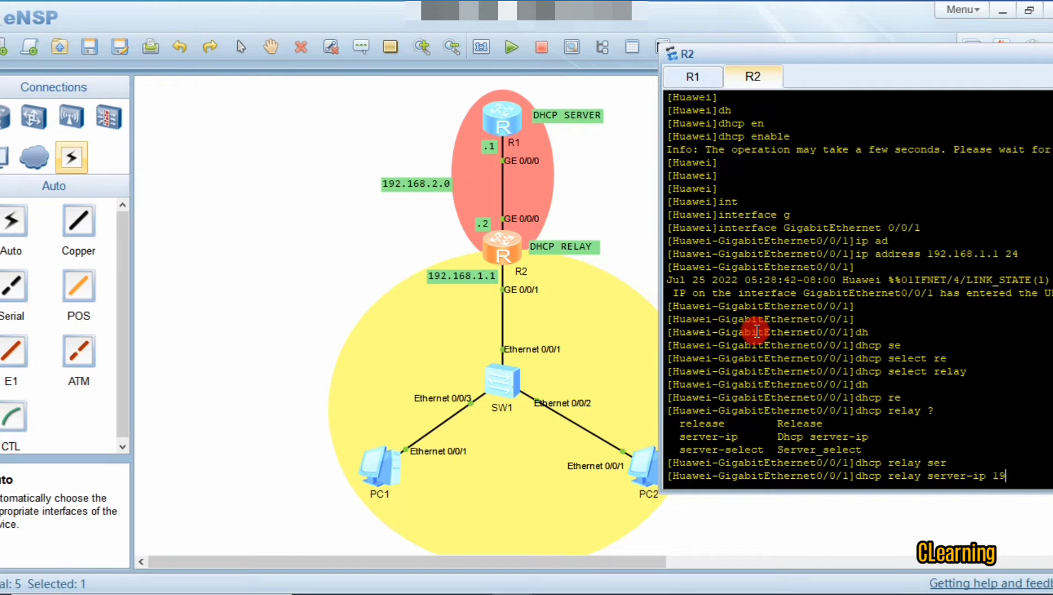
text(2.168.2)
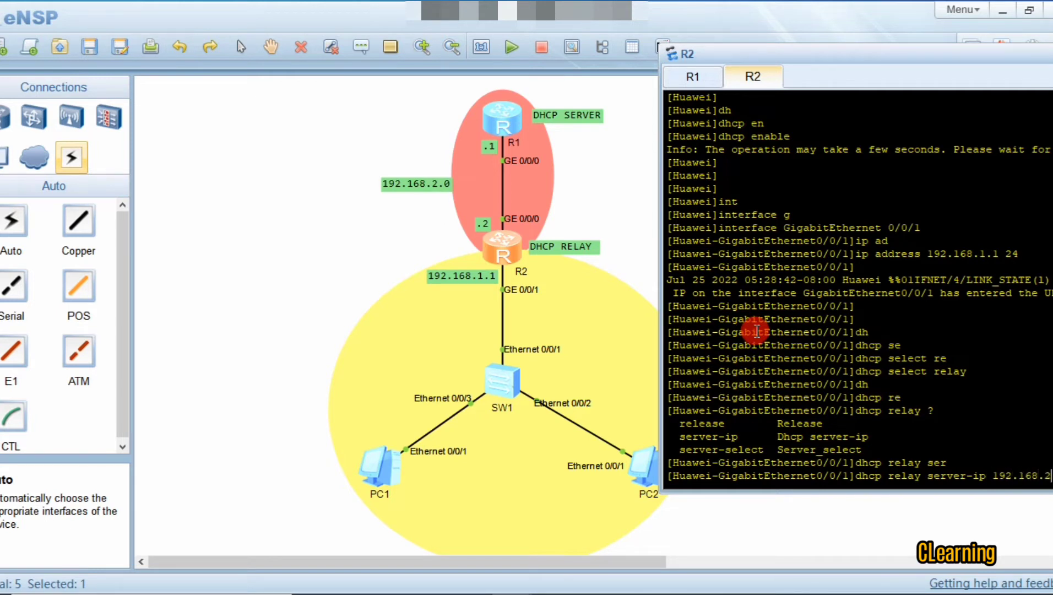
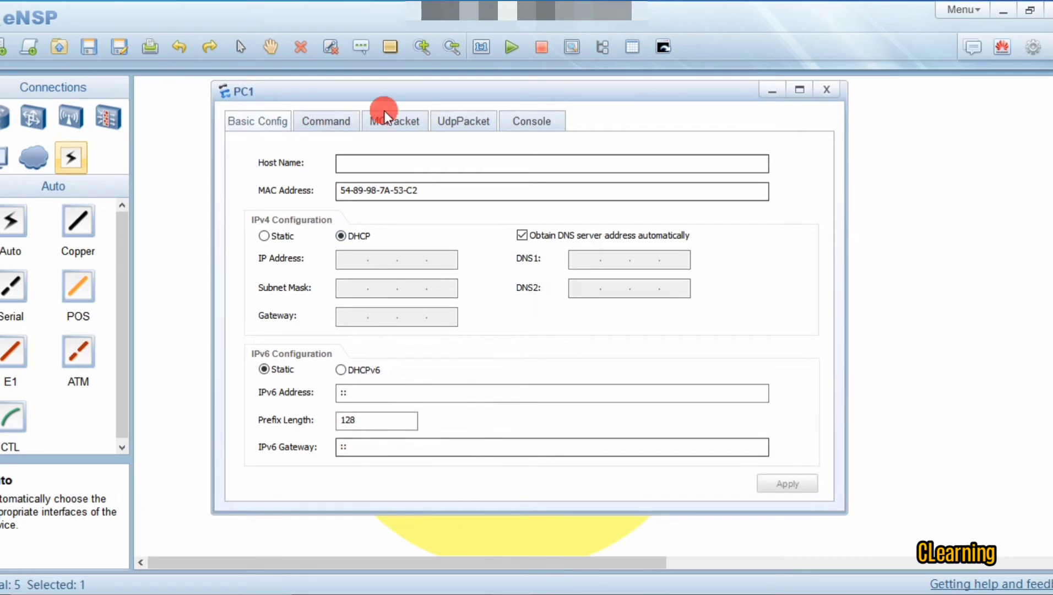
Run ipconfig repeatedly in PC1's command line to check its DHCP-assigned address, and return to the topology
click(311, 121)
text(ip)
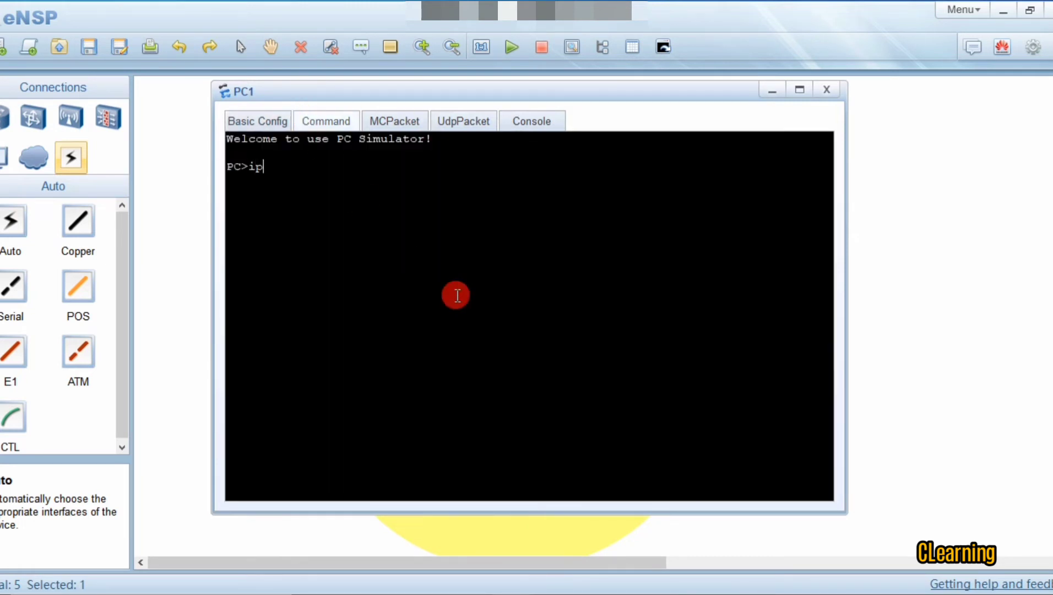
text(config)
key(Return)
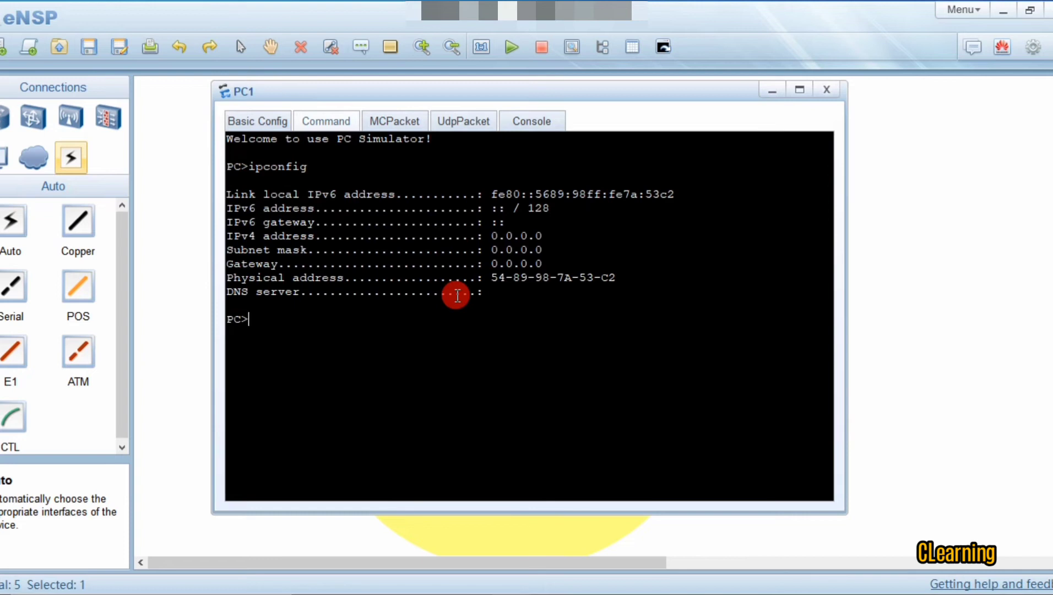
key(Up)
key(Return)
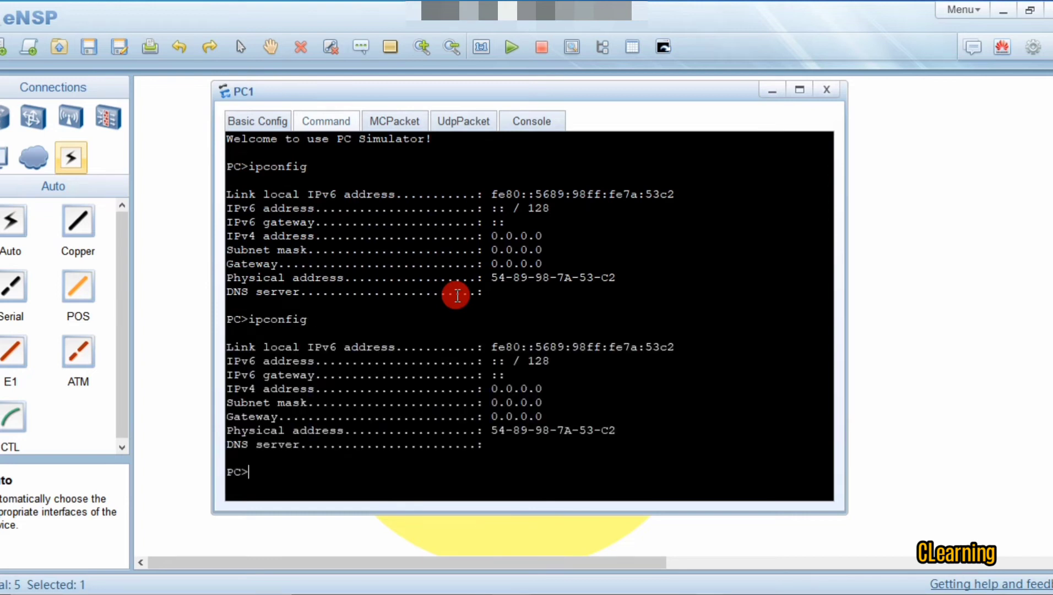
key(Up)
key(Return)
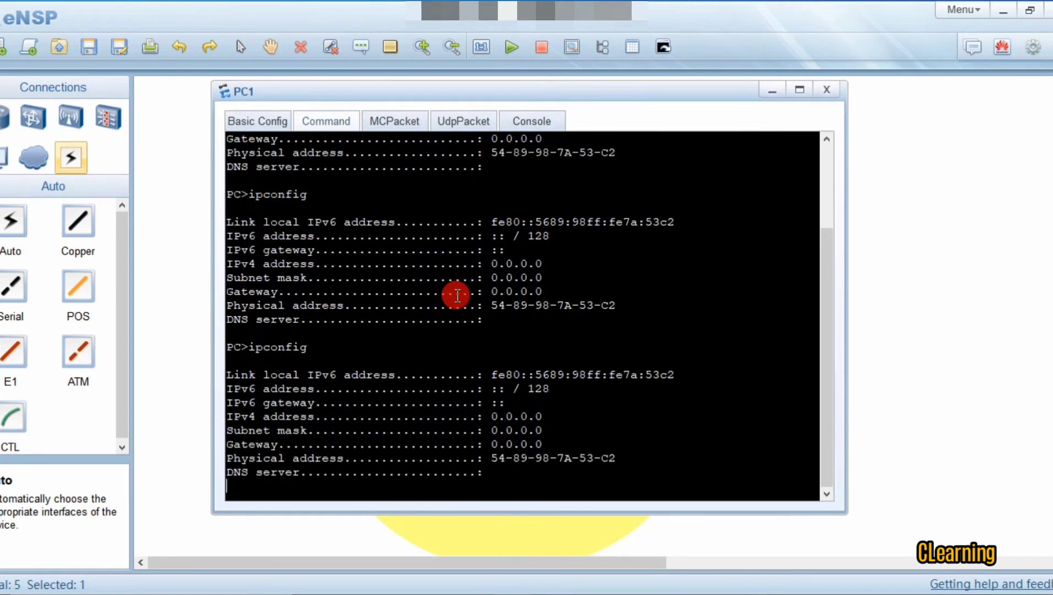
key(Up)
key(Down)
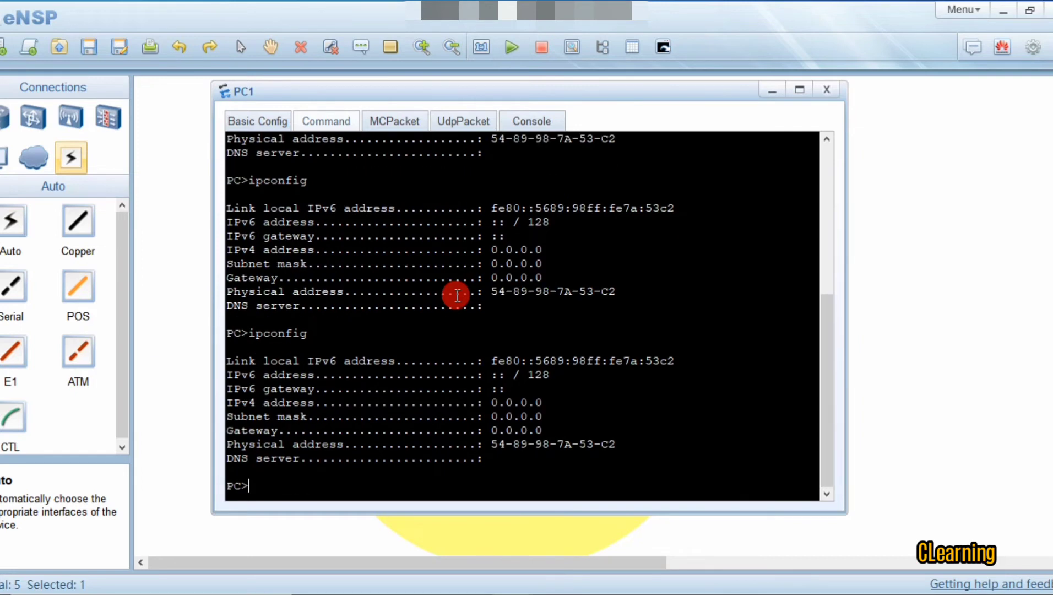
click(1025, 197)
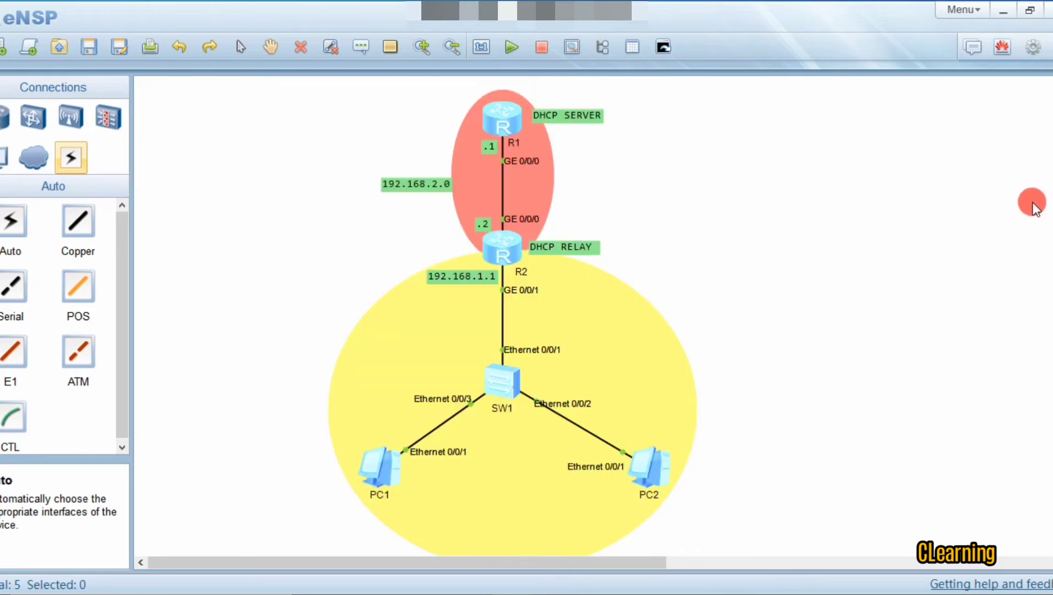
Reopen R2's console beside the topology and return from the interface view to the system view
double_click(500, 245)
drag(464, 90, 842, 93)
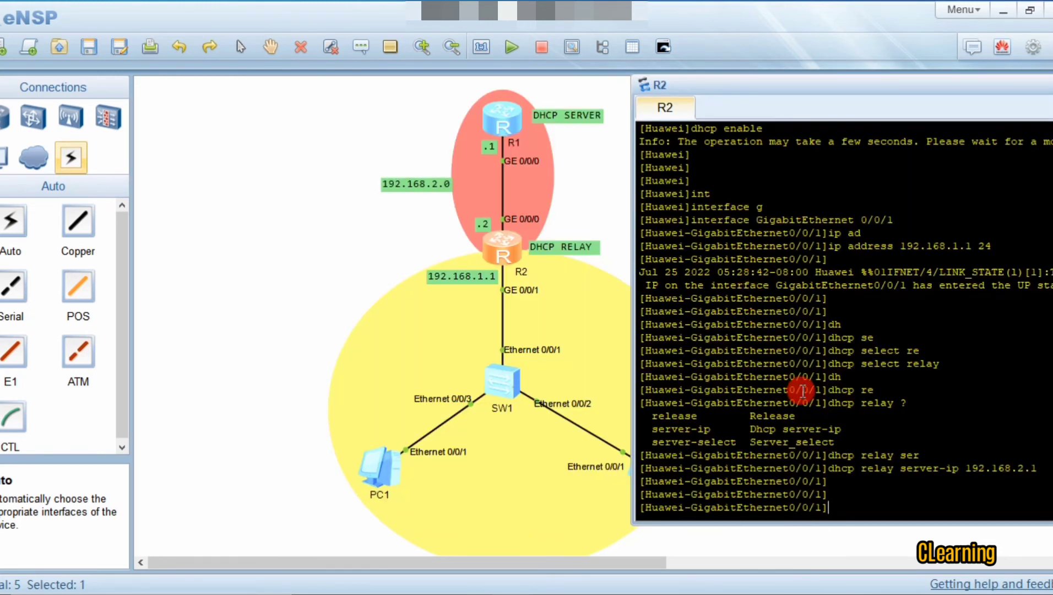
text(q)
key(Return)
key(Return)
Start RIP process 1 on R2 from the system view
text(ri)
key(Tab)
key(BackSpace)
key(BackSpace)
text(v)
key(Tab)
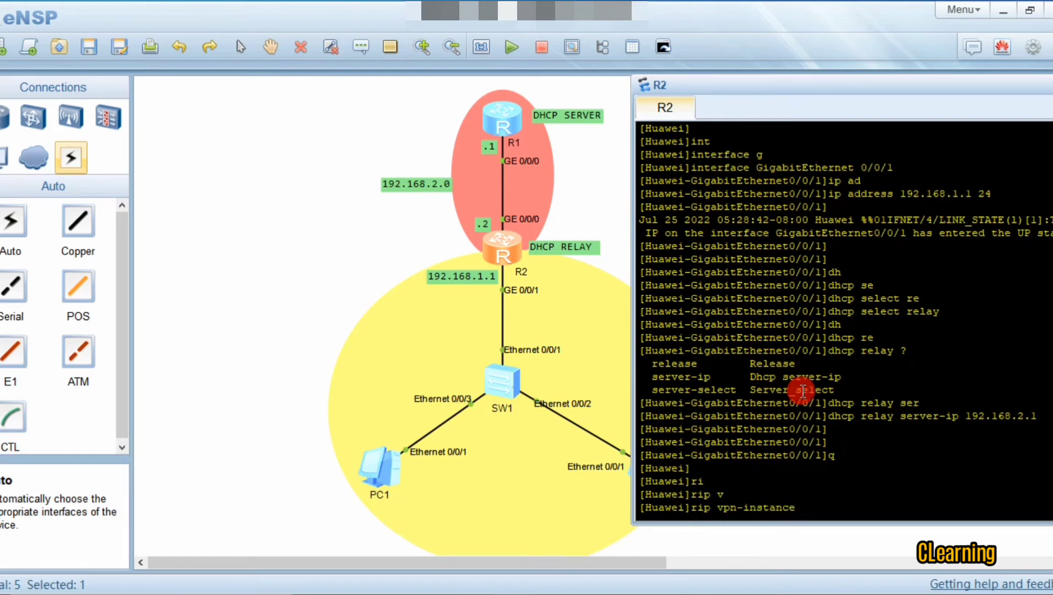
key(BackSpace)
key(BackSpace)
key(BackSpace)
key(BackSpace)
key(BackSpace)
key(BackSpace)
key(BackSpace)
key(BackSpace)
key(BackSpace)
key(BackSpace)
key(BackSpace)
key(BackSpace)
text(1)
key(Return)
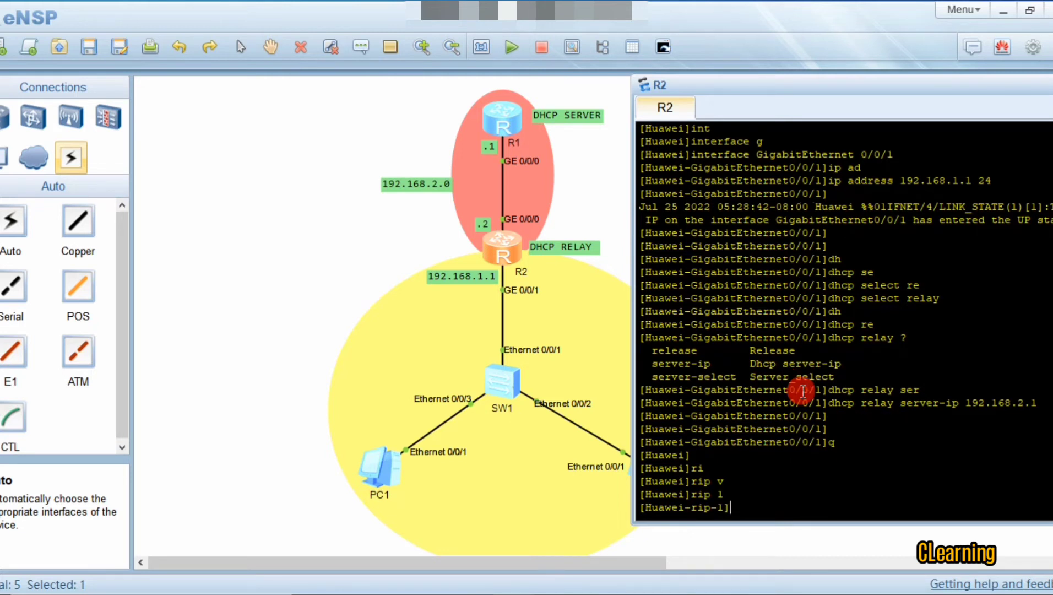
Set R2's RIP process 1 to version 2
text(v)
key(Tab)
key(BackSpace)
key(BackSpace)
key(BackSpace)
key(BackSpace)
key(BackSpace)
key(BackSpace)
key(BackSpace)
key(BackSpace)
key(BackSpace)
key(BackSpace)
key(BackSpace)
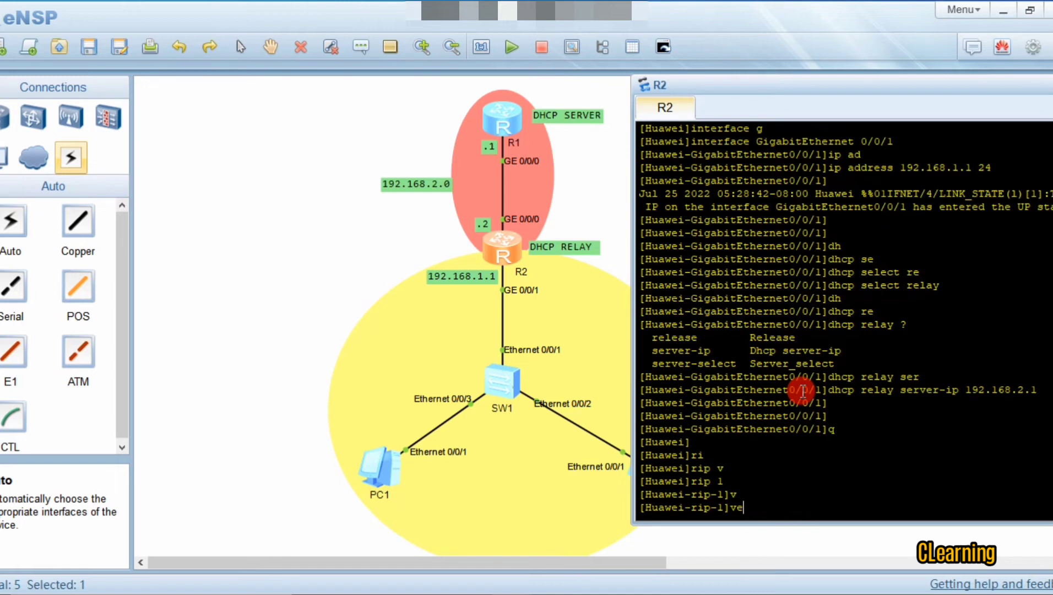
text(rs)
key(Tab)
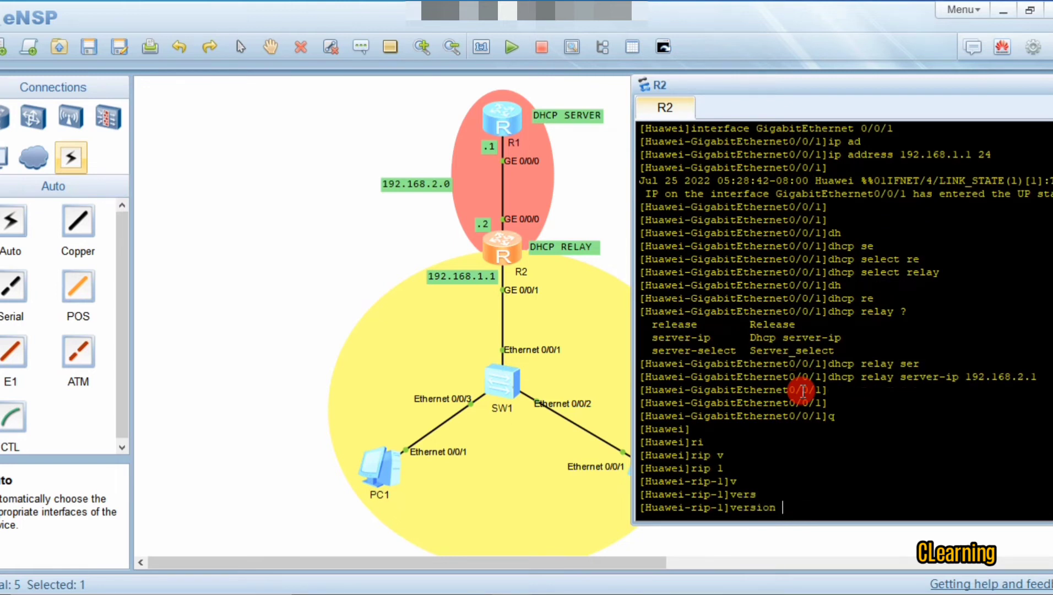
text(2)
key(Return)
key(Return)
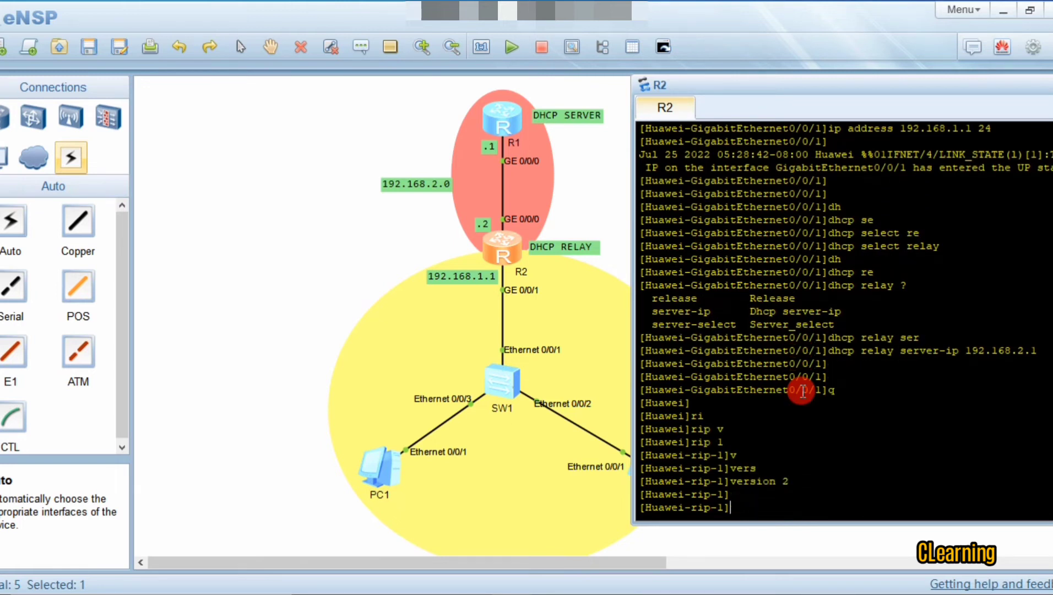
Advertise networks 192.168.1.0 and 192.168.2.0 in R2's RIP process 1
text(net)
key(Tab)
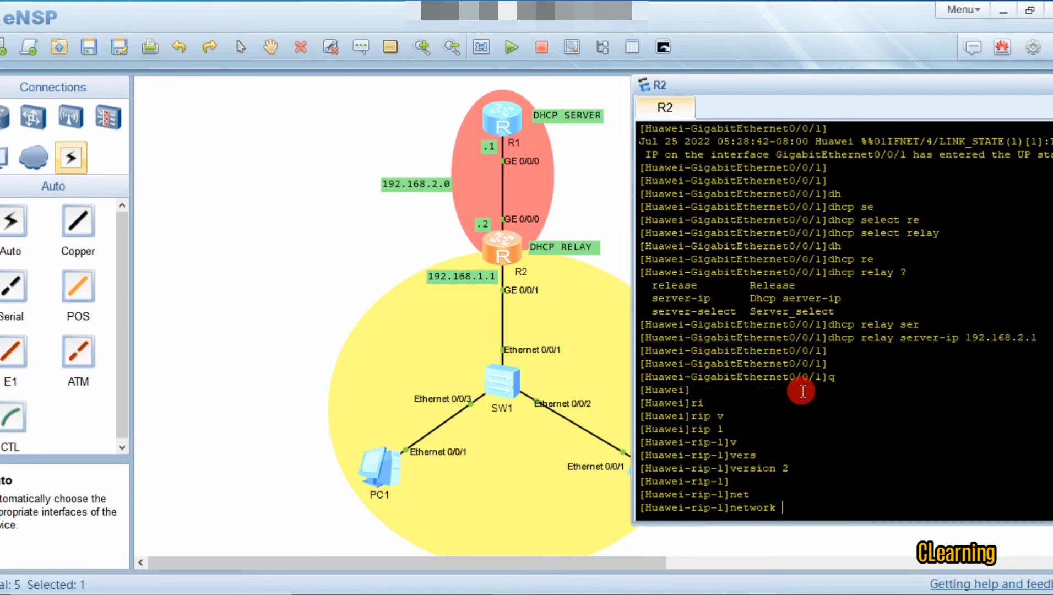
text(192.168.1.0)
key(Tab)
key(Left)
key(BackSpace)
text(2)
key(Return)
key(Up)
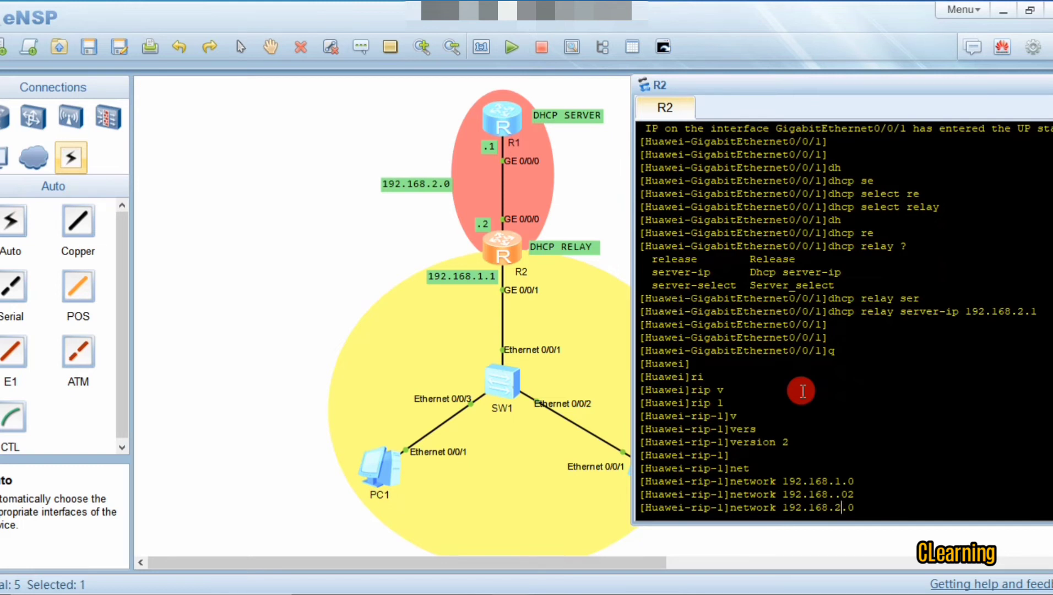
key(Return)
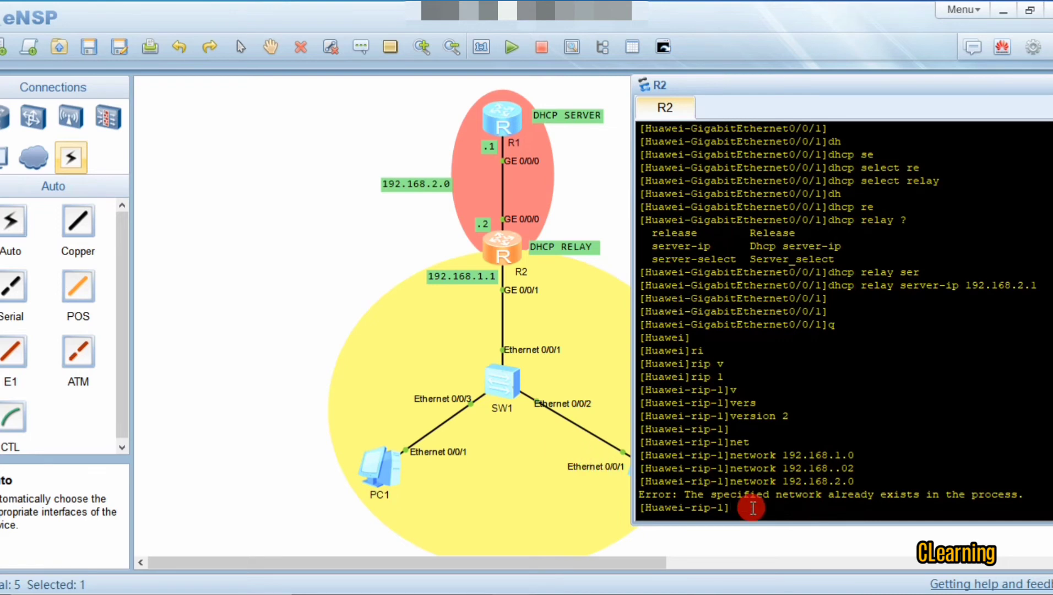
key(Up)
key(Return)
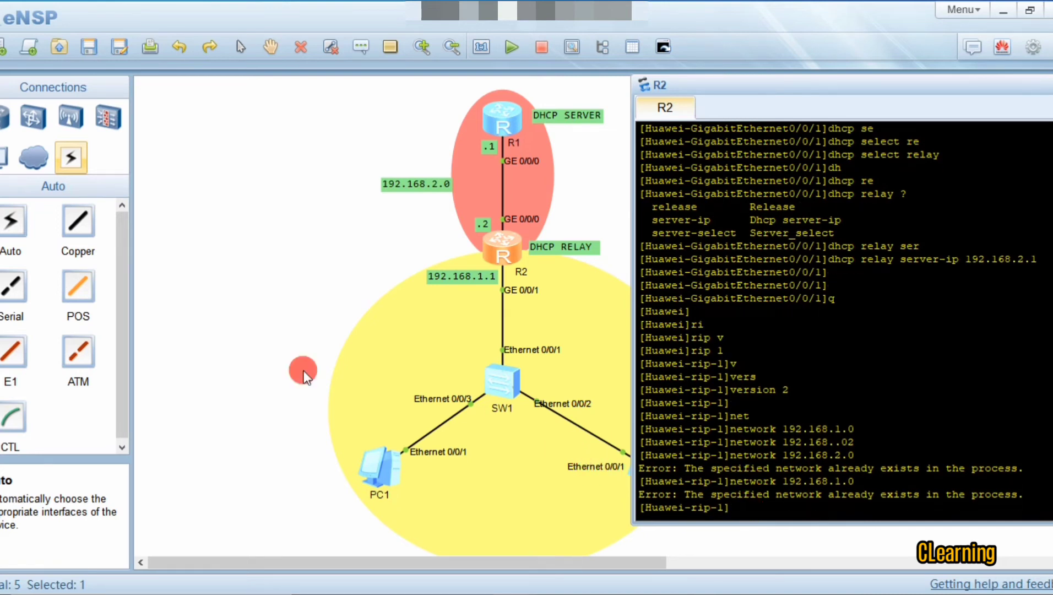
Reopen PC1's command line, run ipconfig to check its assigned address and gateway, and close the PC1 window
click(258, 298)
double_click(363, 466)
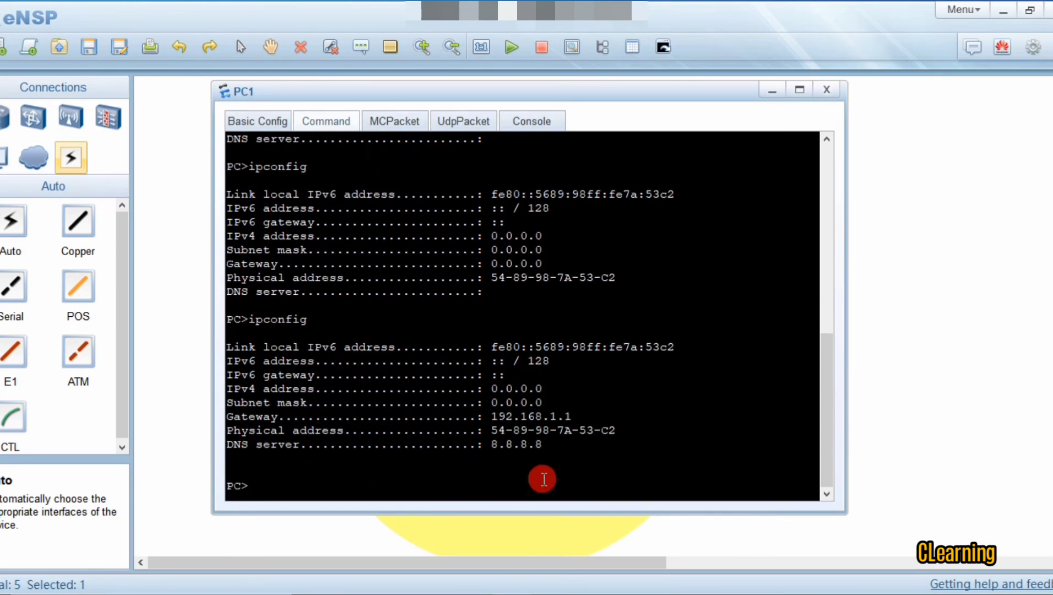
drag(573, 417, 480, 420)
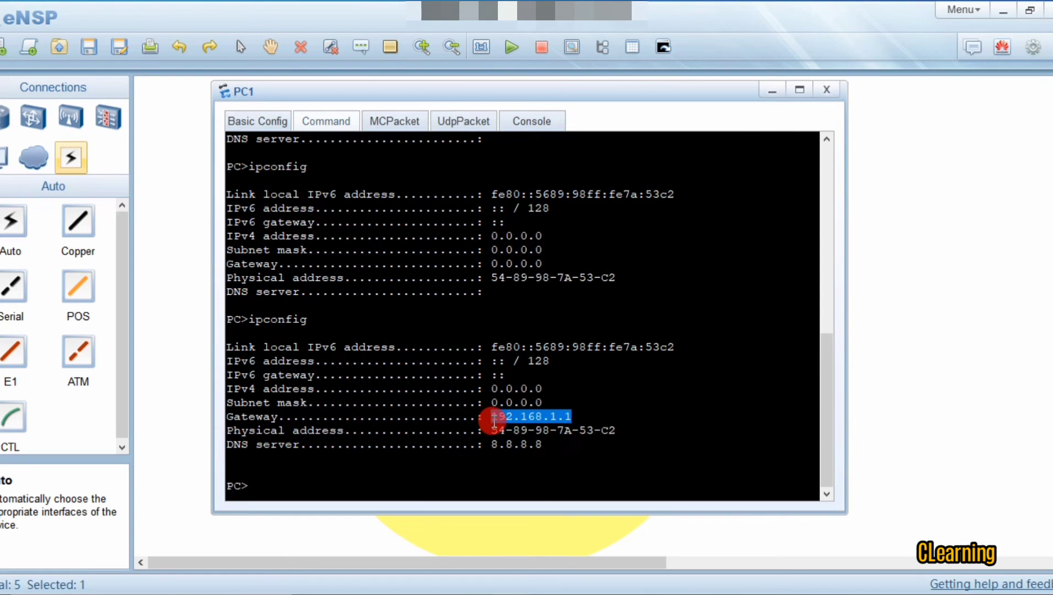
click(453, 489)
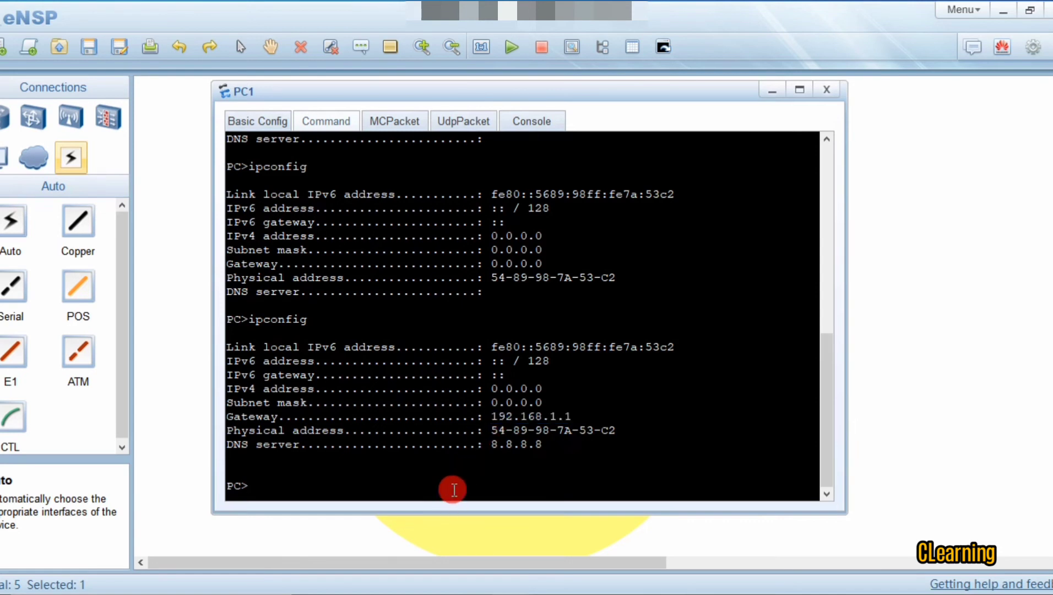
text(ipconfig)
key(Return)
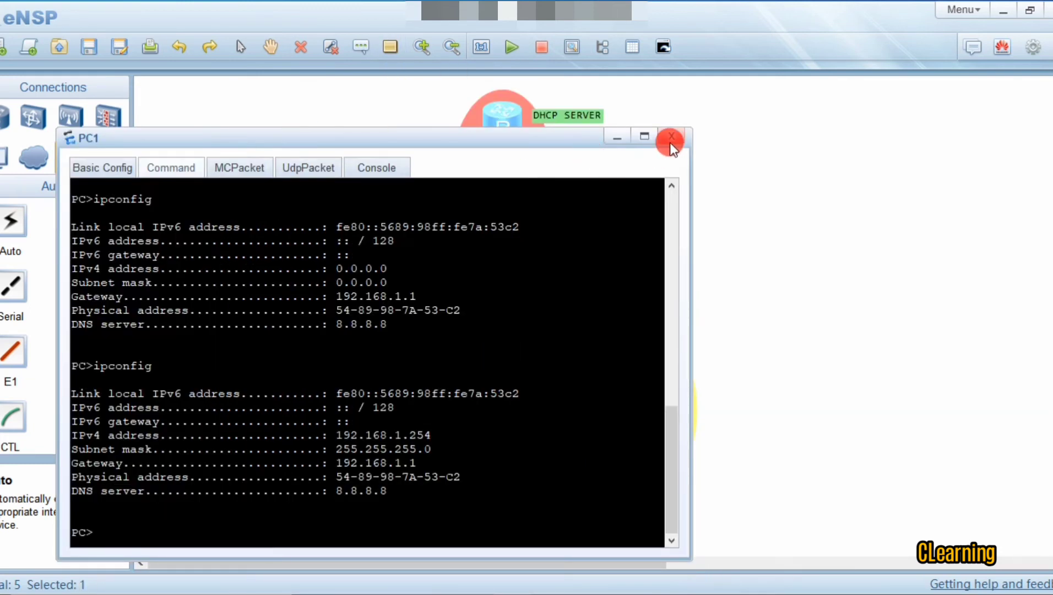
click(669, 142)
Open PC2's settings, switch its IPv4 configuration to DHCP and apply the change
double_click(655, 464)
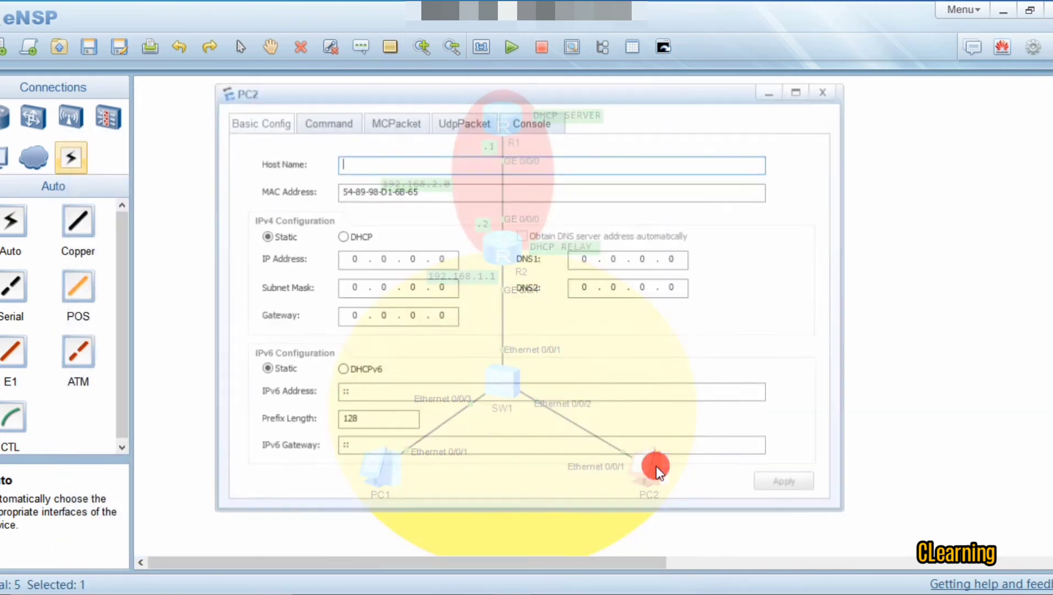
click(344, 238)
click(787, 484)
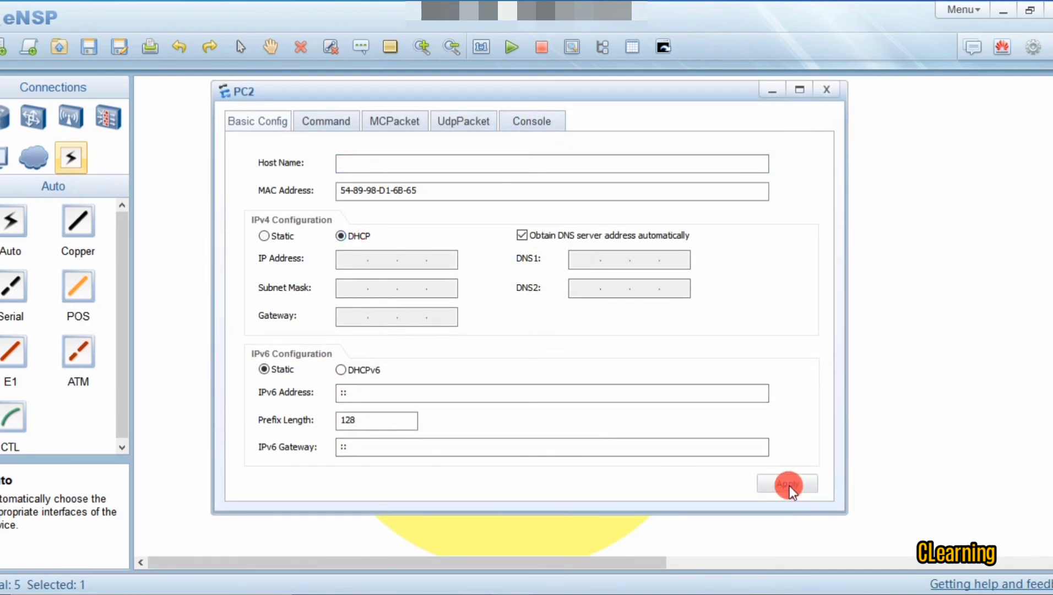
Run ipconfig twice in PC2's command line to check whether it has received a DHCP address
click(332, 124)
click(354, 171)
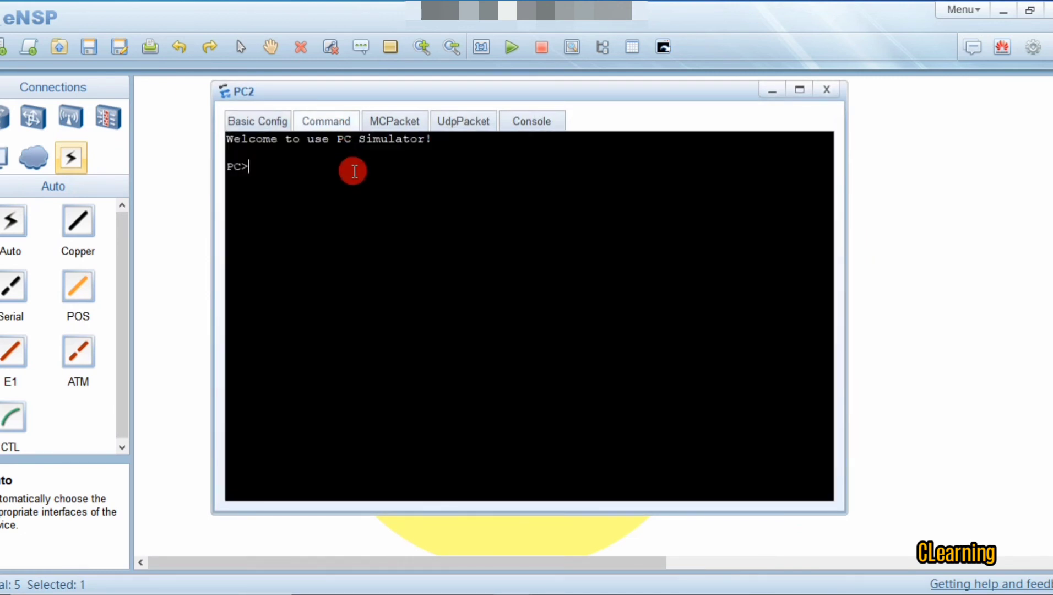
text(ipconfig)
key(Return)
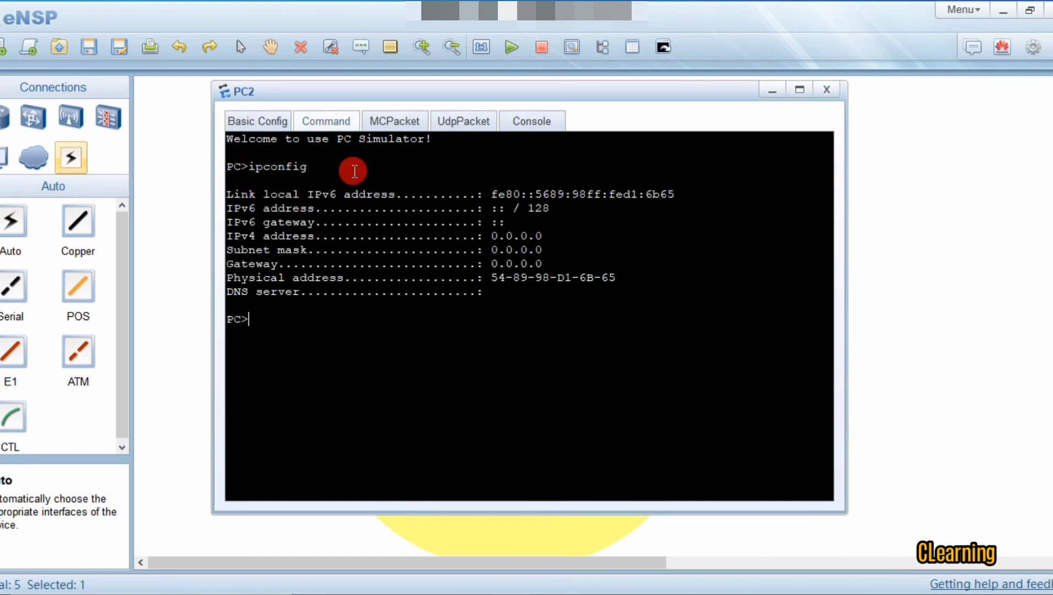
key(Up)
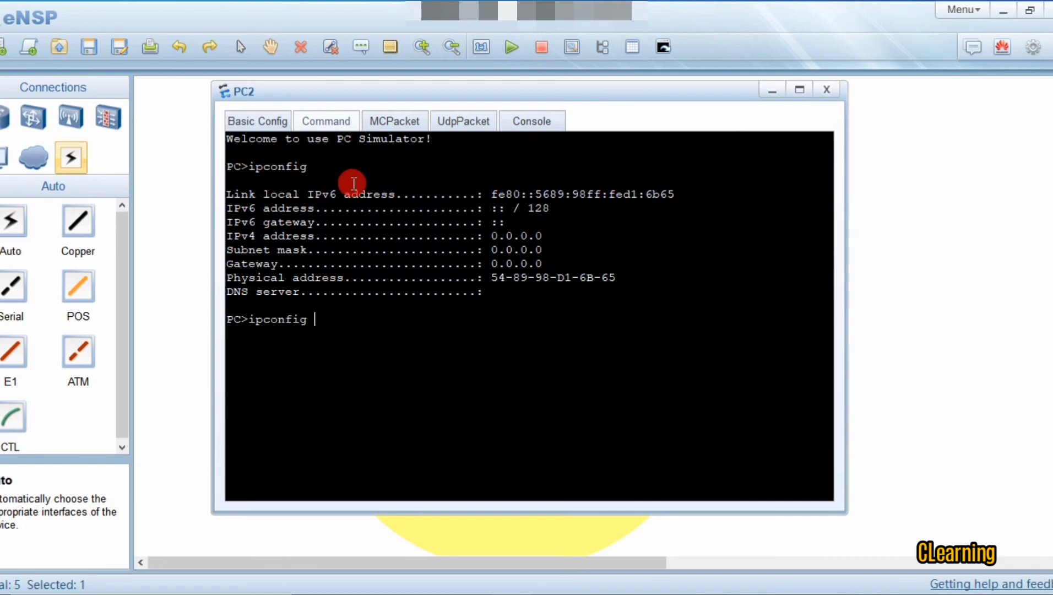
key(Return)
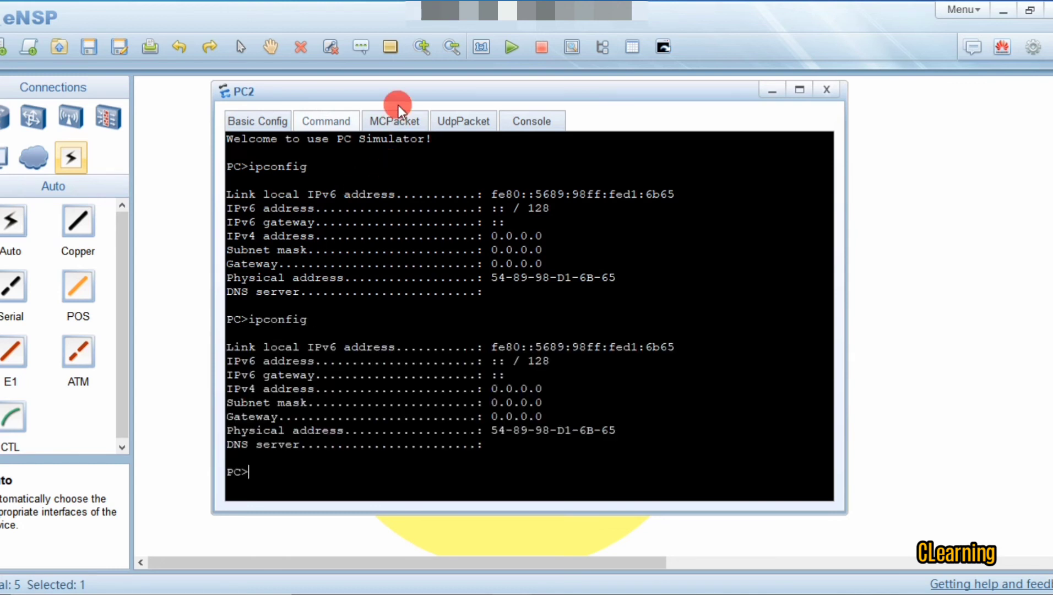
Review PC2's DHCP configuration, run ipconfig again to examine its IPv4 address, and return to the topology
drag(453, 87, 552, 88)
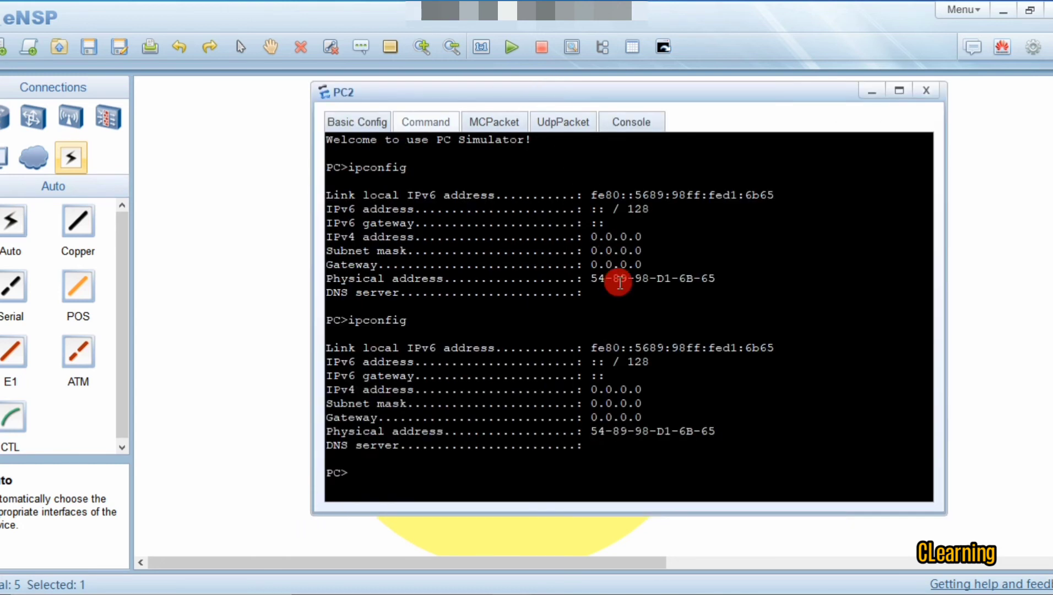
click(364, 122)
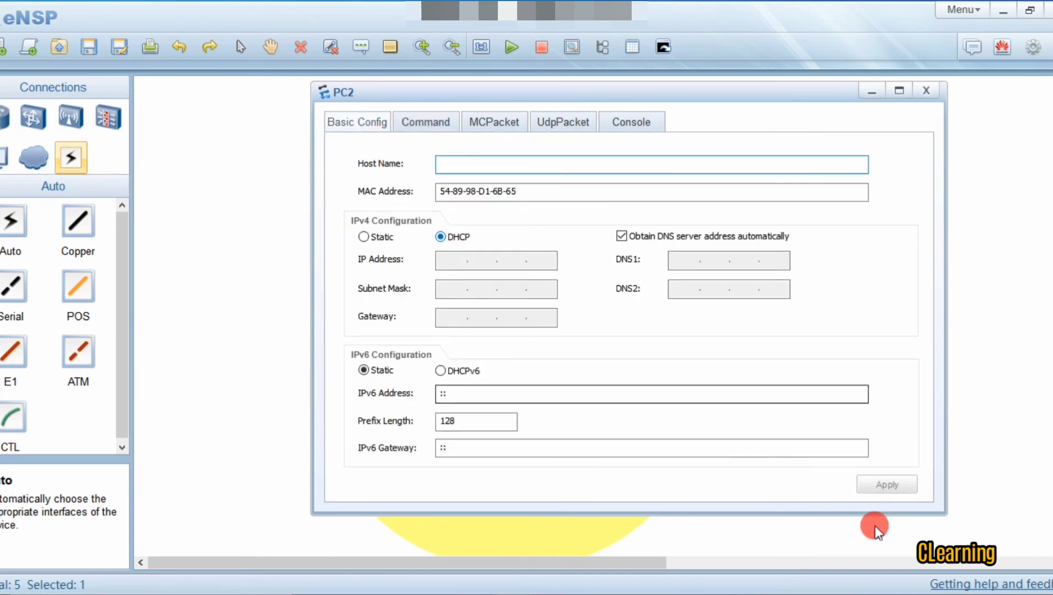
click(408, 123)
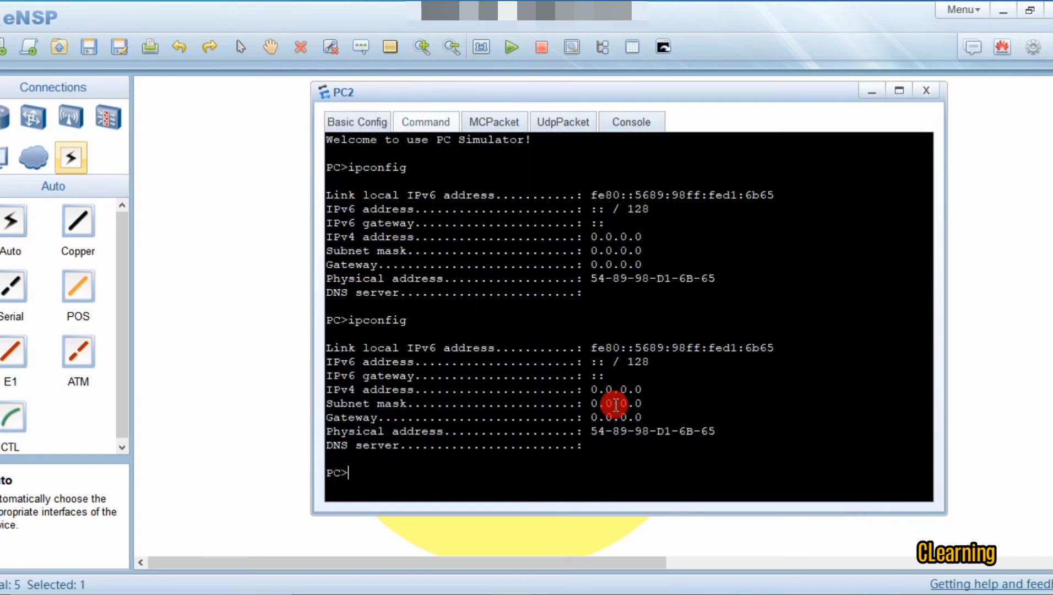
key(Up)
key(Return)
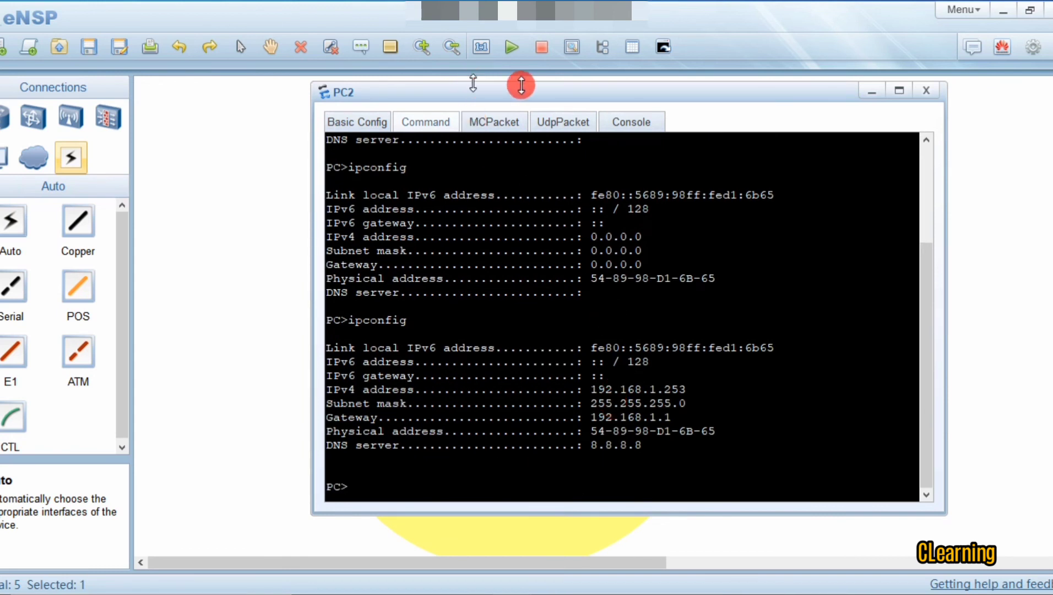
drag(482, 88, 482, 83)
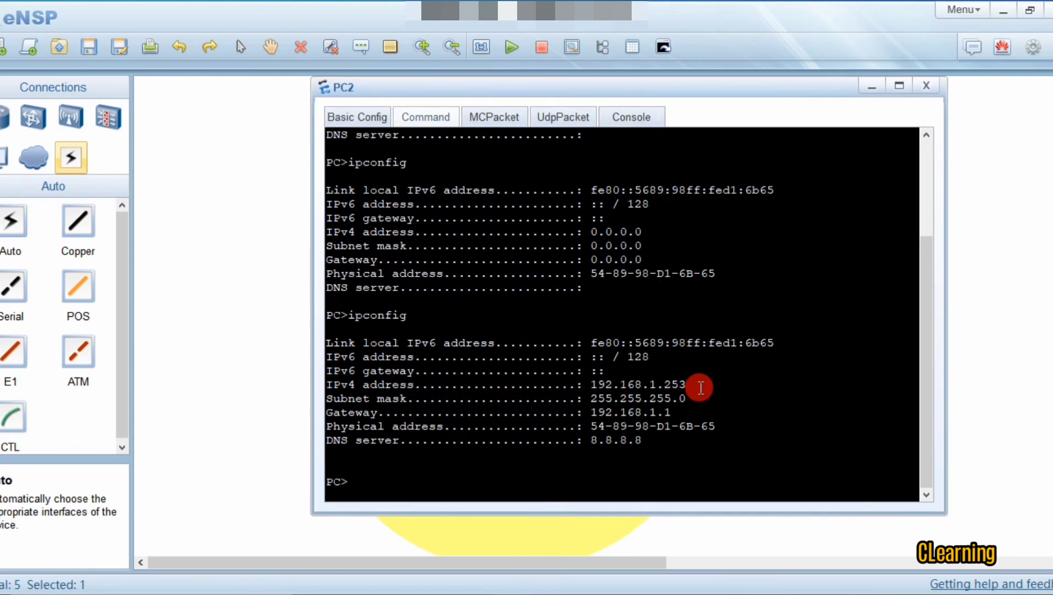
drag(695, 384, 666, 384)
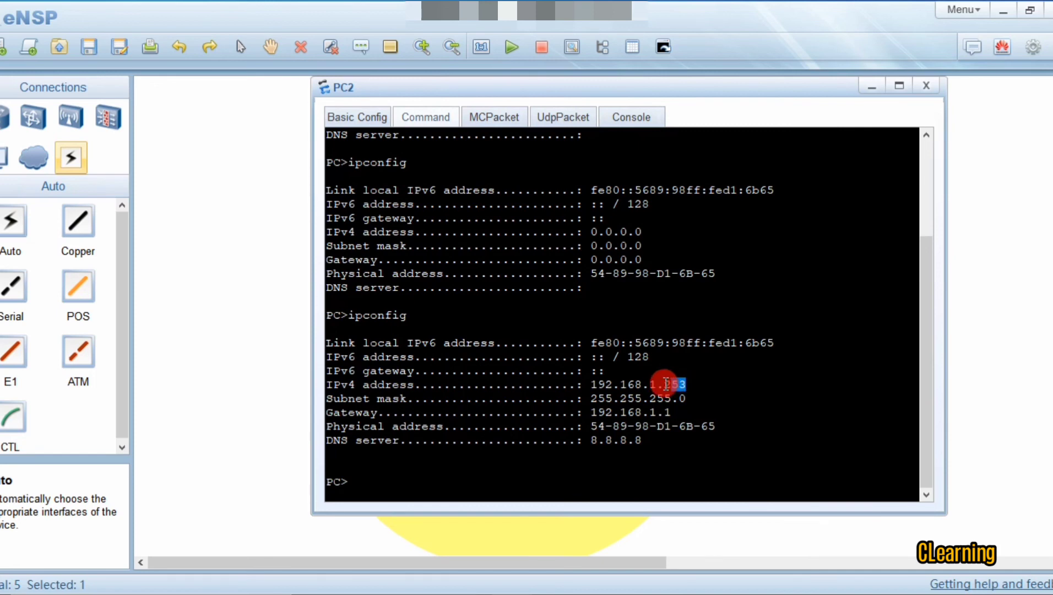
click(998, 370)
Reopen PC1's command line beside the topology and ping PC2 at 192.168.1.253
double_click(373, 475)
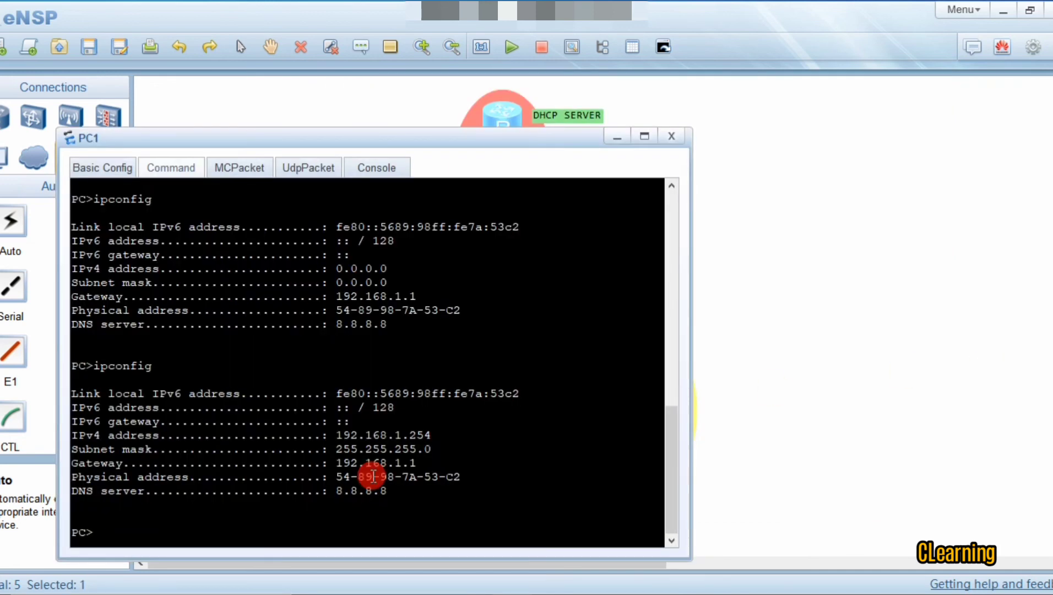
drag(495, 144, 994, 111)
click(810, 477)
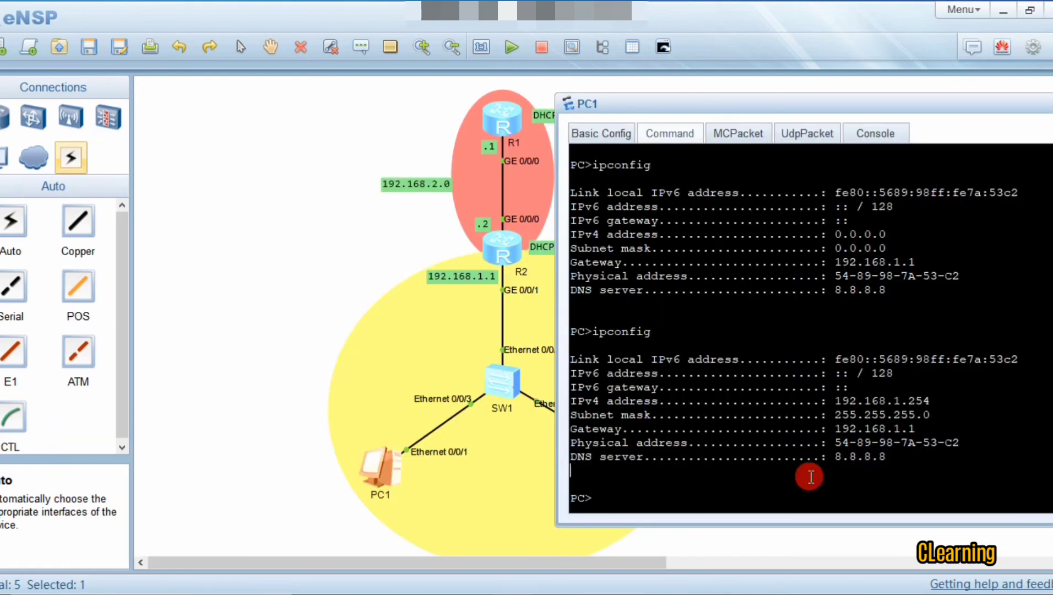
text(ping 192.168)
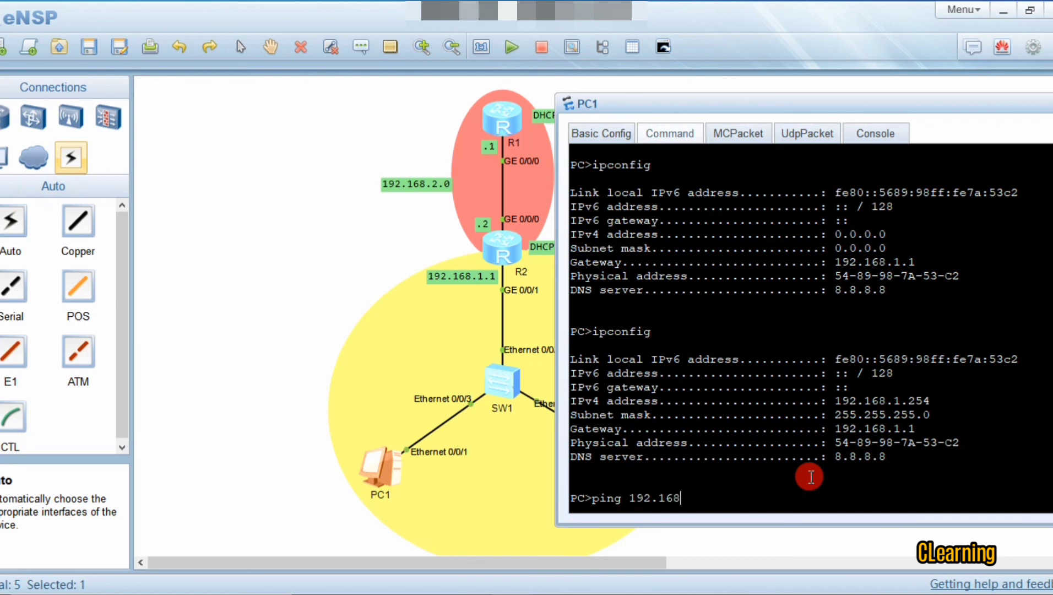
text(.1.253)
key(Return)
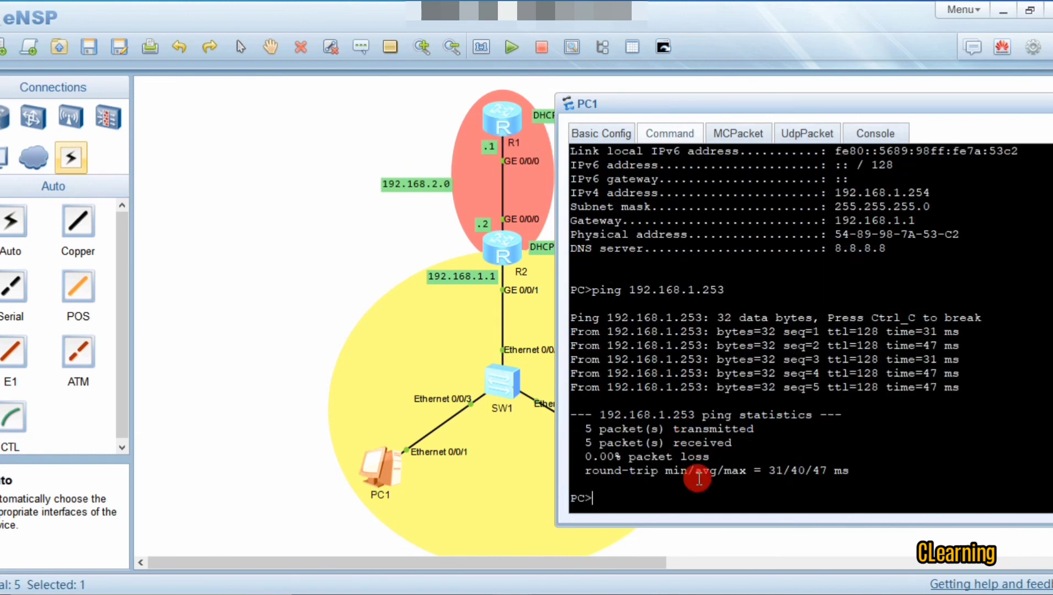
Ping the DHCP server R1 at 192.168.2.1 from PC1 and close the PC1 window
key(Up)
key(BackSpace)
key(BackSpace)
key(BackSpace)
key(BackSpace)
key(BackSpace)
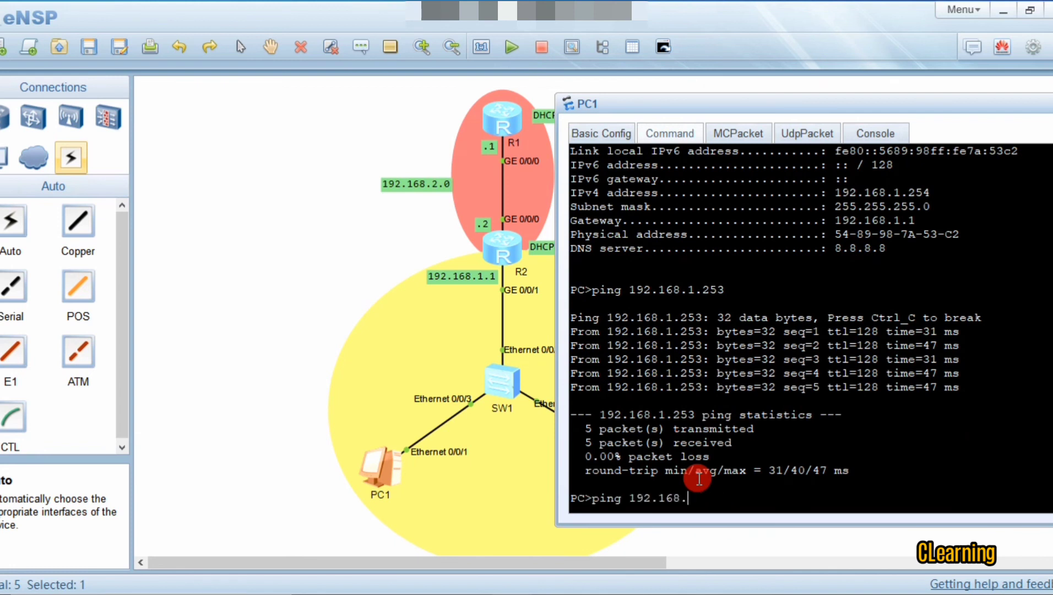
text(2.1)
key(Return)
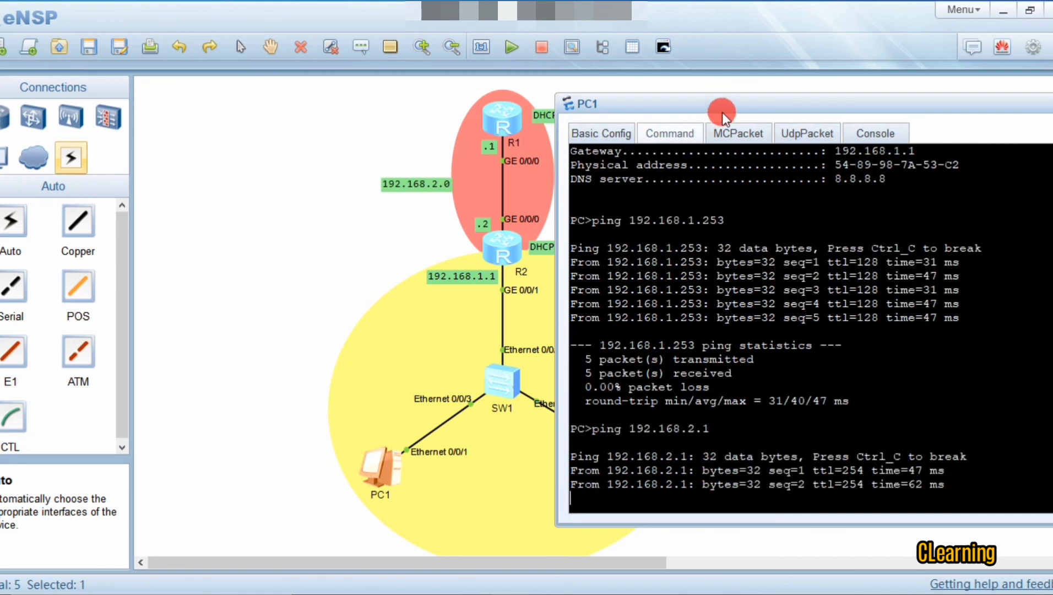
drag(739, 105, 586, 103)
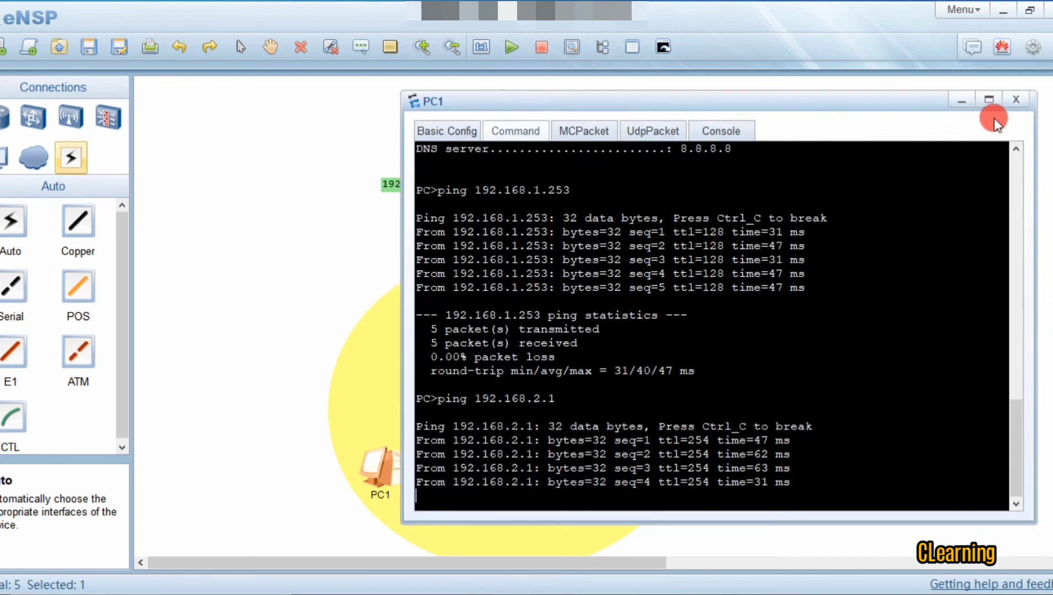
click(1015, 104)
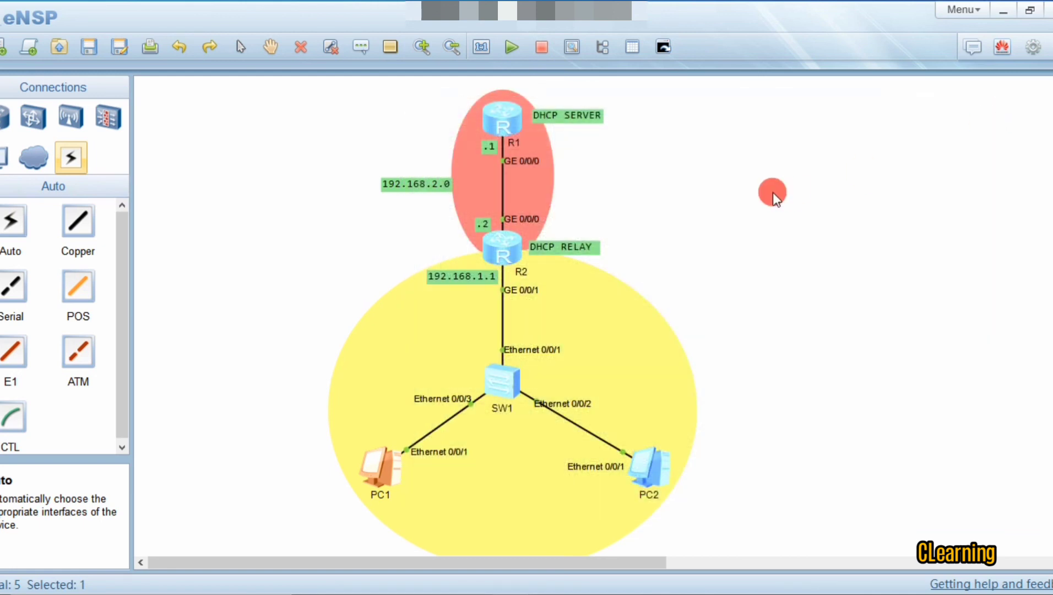